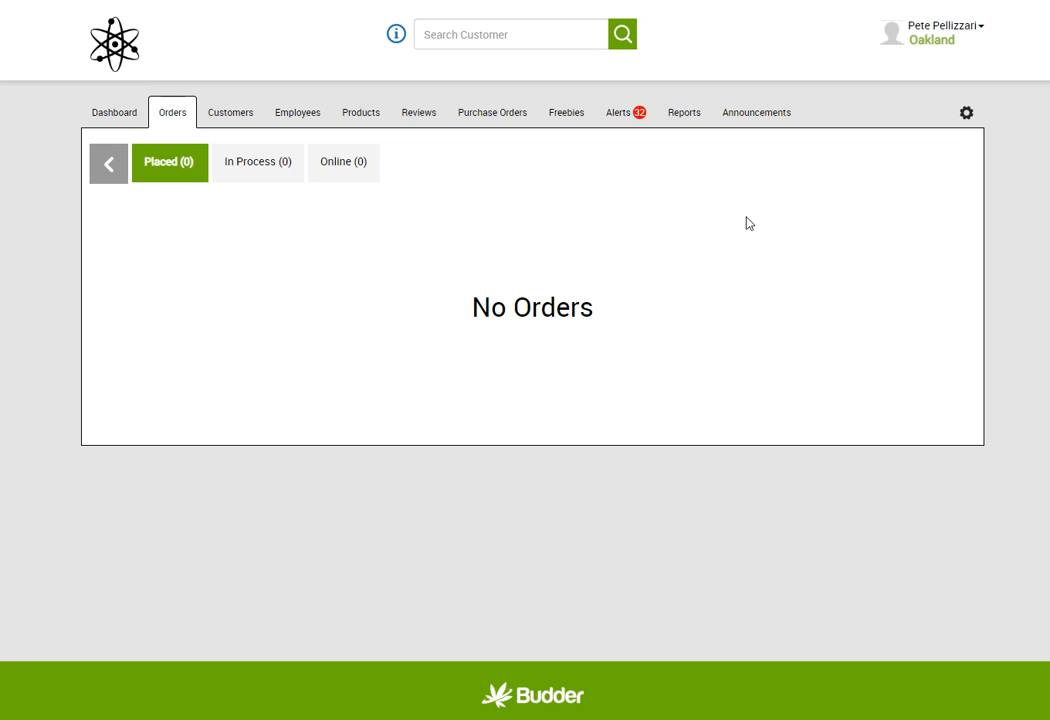
Open the Skin Configuration page in the site settings
left_click(973, 117)
scroll(136, 548, "down", 2)
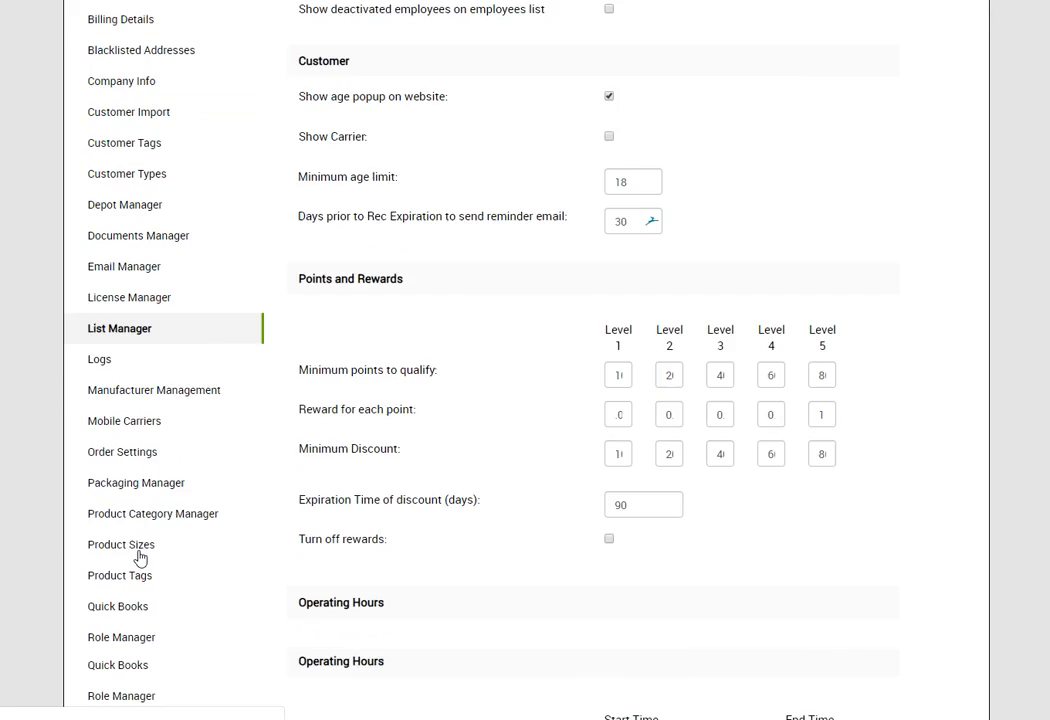
scroll(140, 558, "down", 2)
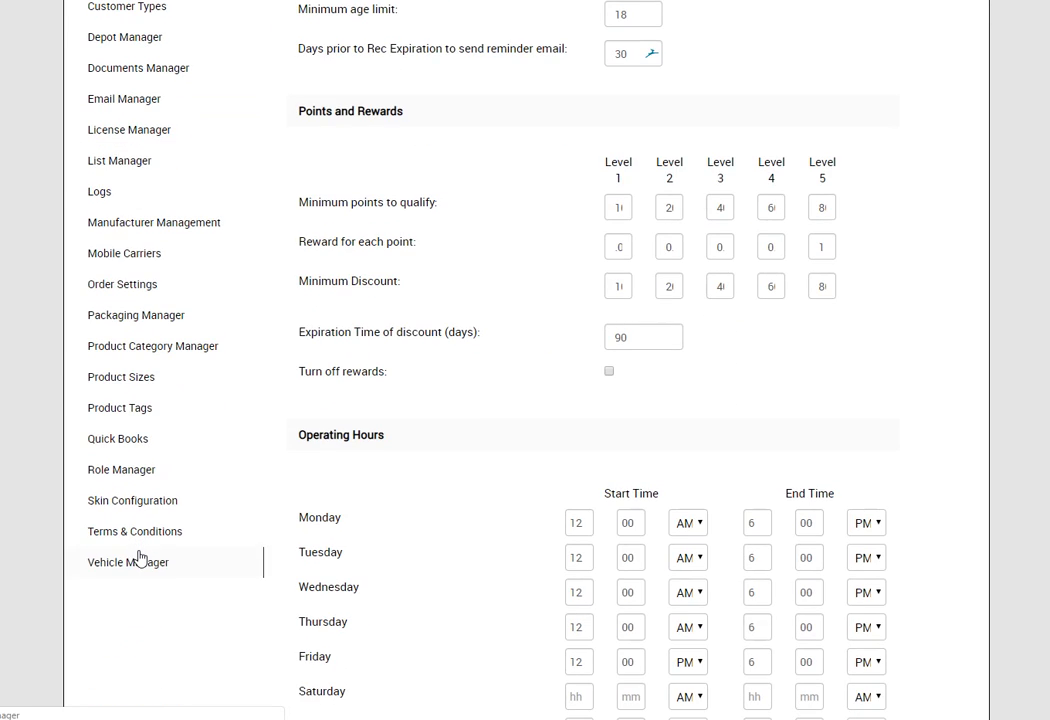
left_click(176, 510)
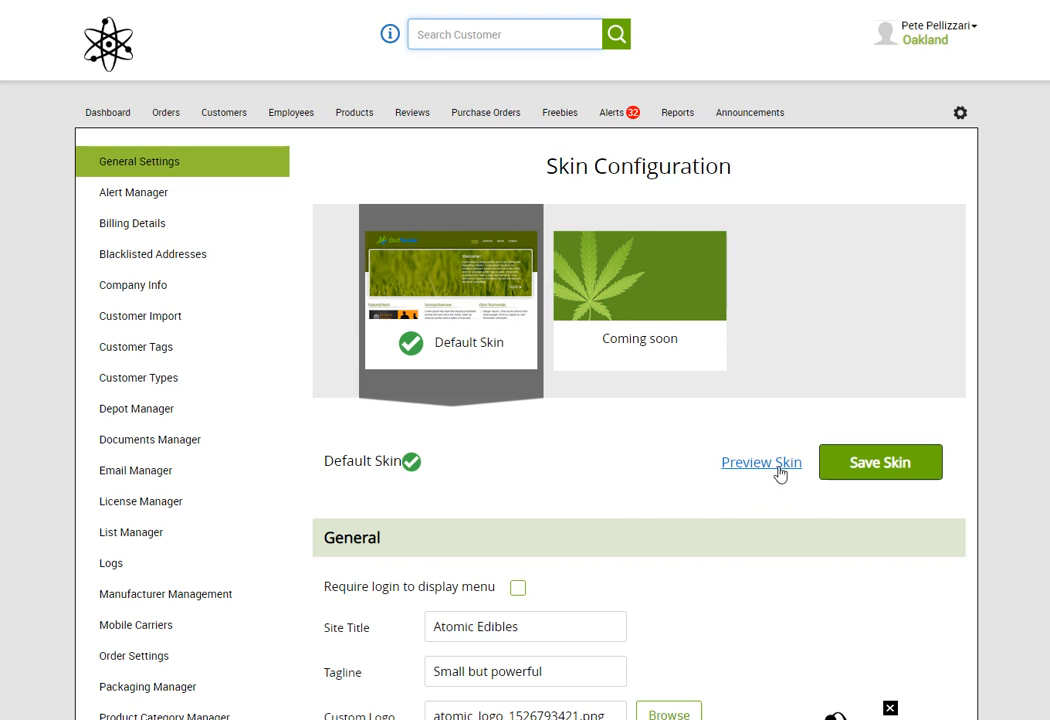
Select the Default Skin and save it as the website's skin
left_click(422, 308)
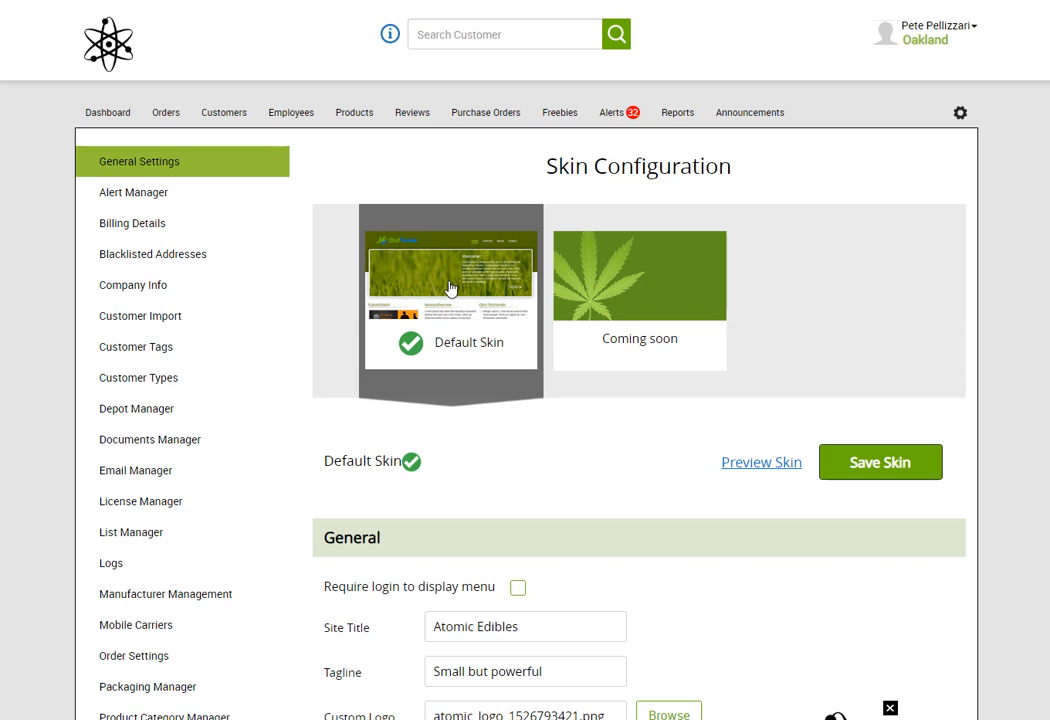
left_click(921, 467)
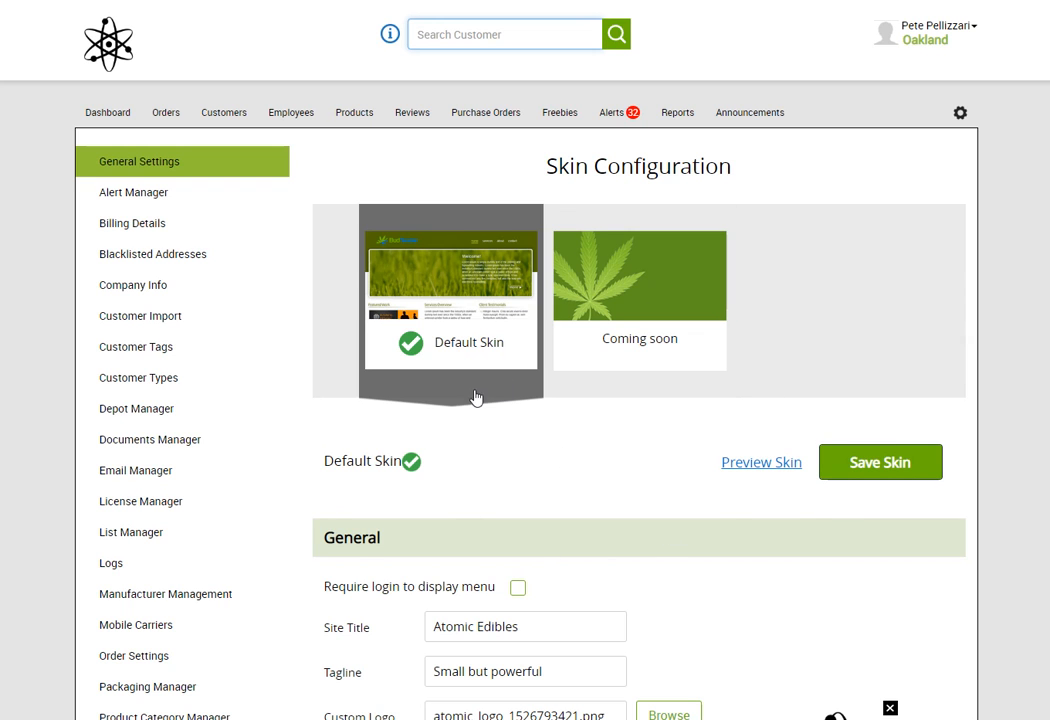
Examine the General skin settings, including the title, logo and favicon fields and the color picker for Buttons Style
scroll(565, 510, "down", 1)
scroll(565, 510, "down", 5)
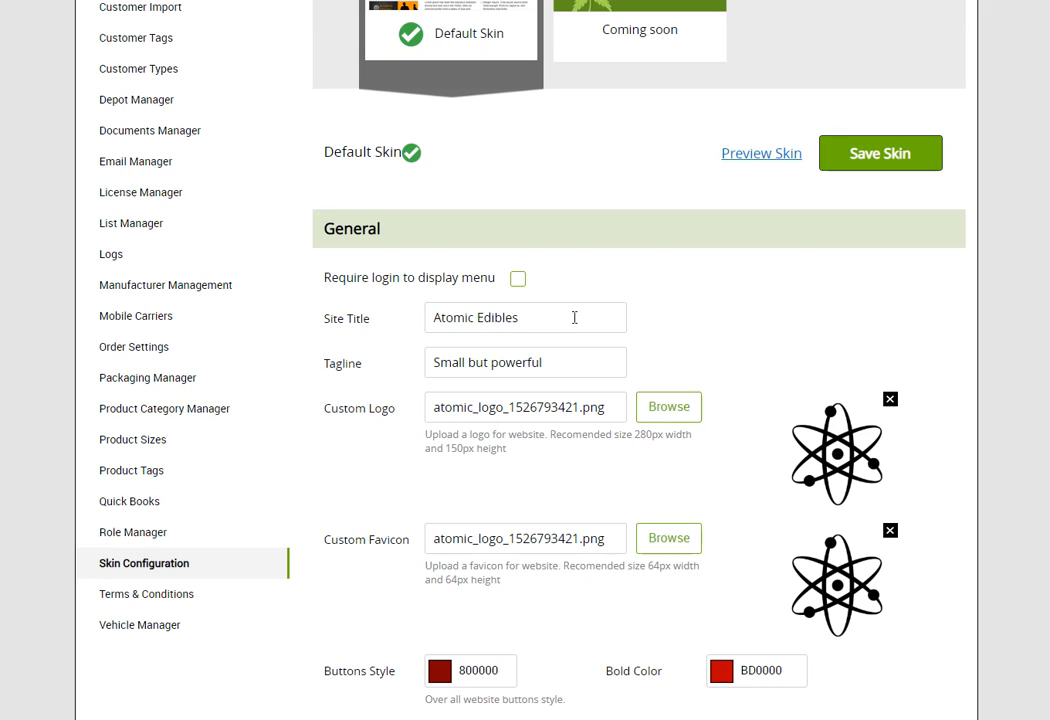
scroll(588, 320, "down", 3)
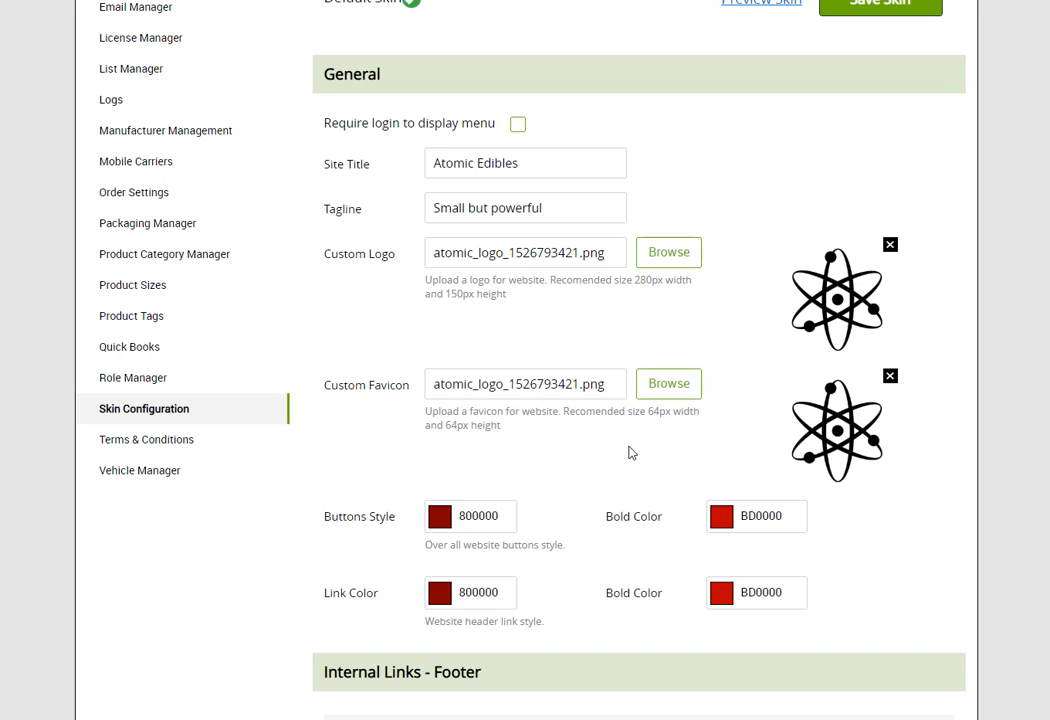
scroll(591, 464, "down", 3)
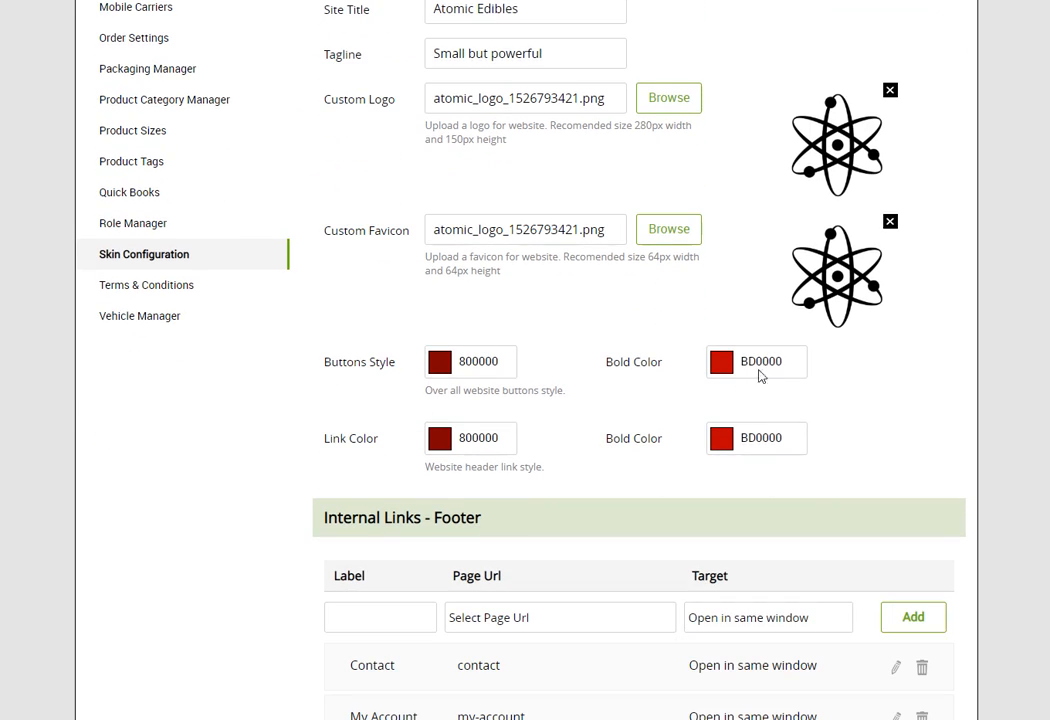
left_click(436, 364)
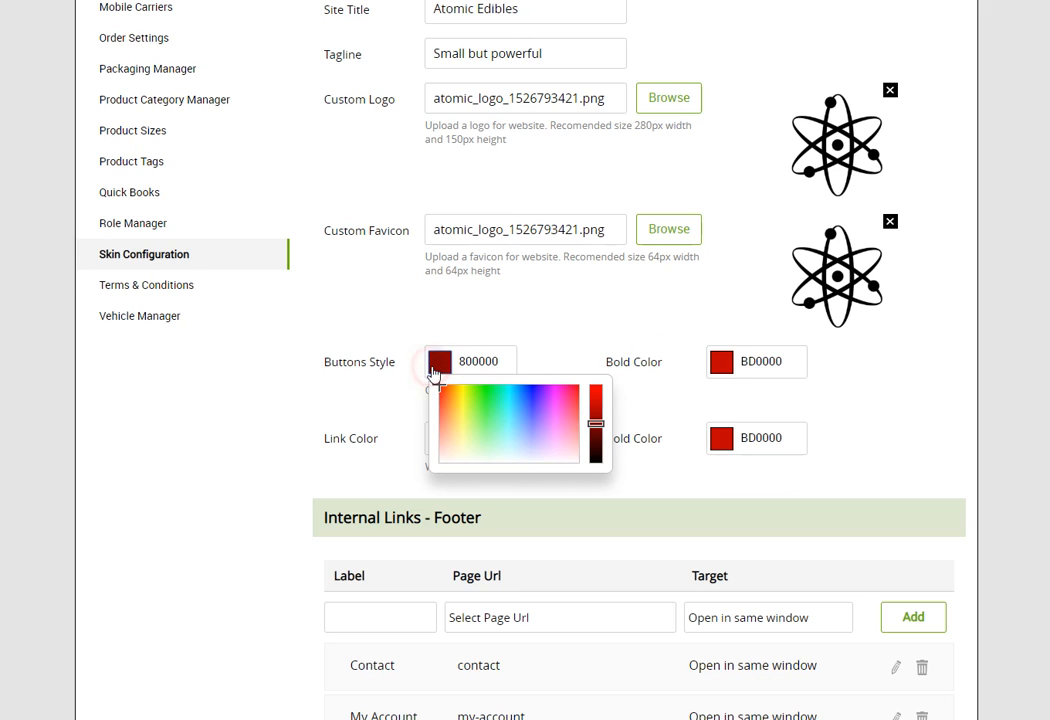
left_click(669, 401)
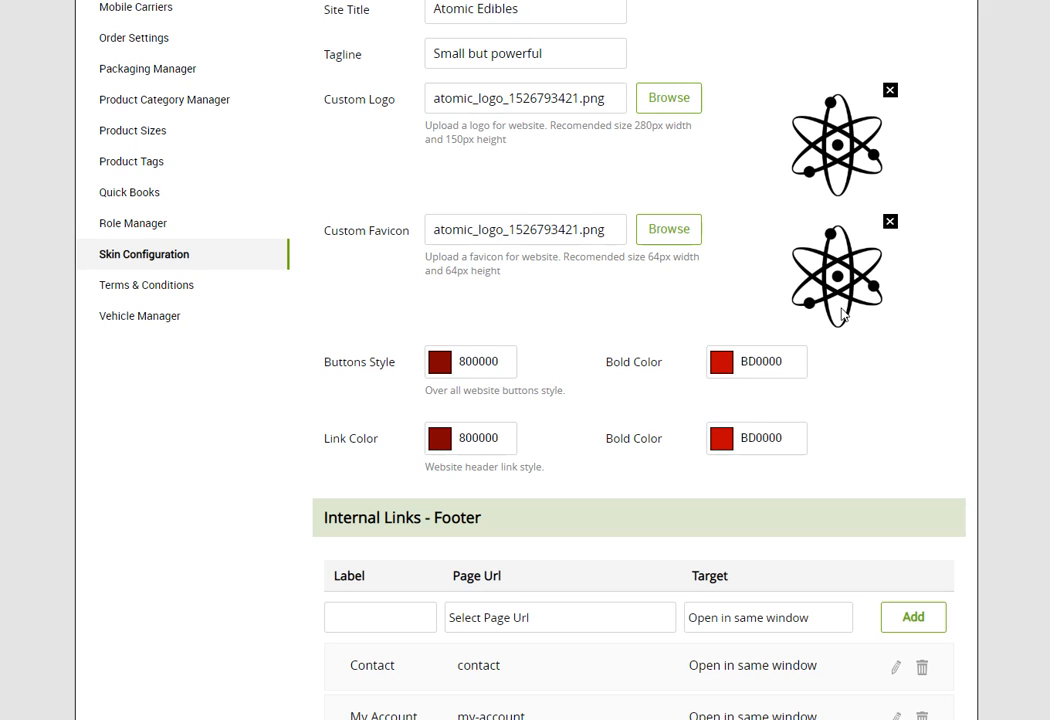
Examine the button and link color settings and the internal and external footer link sections
scroll(640, 430, "down", 1)
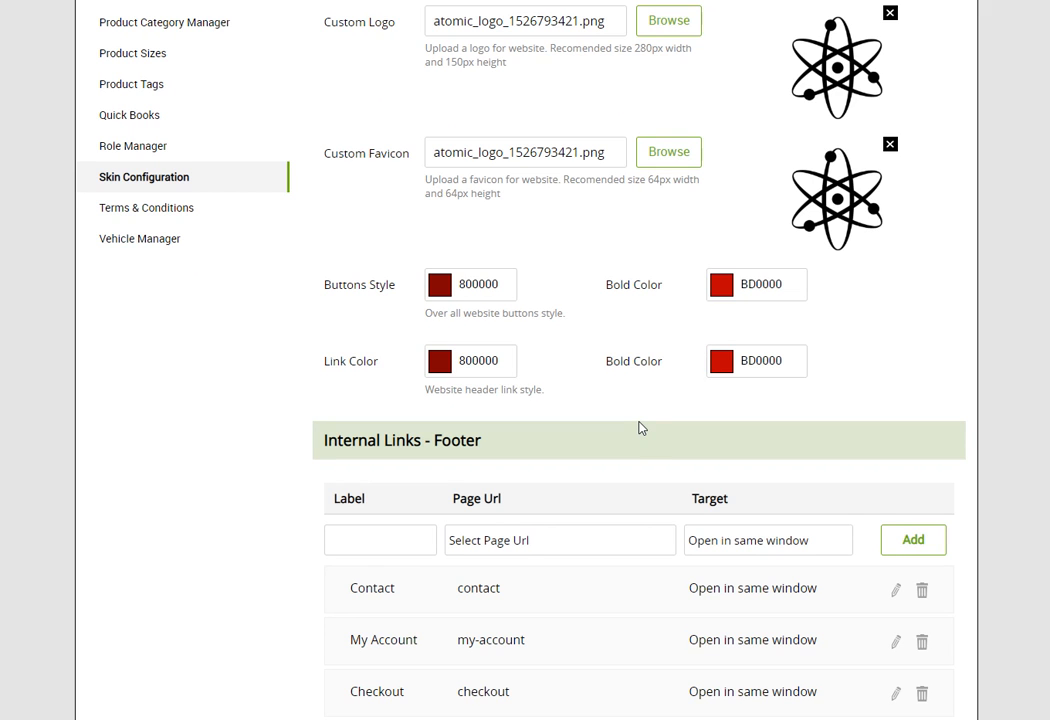
scroll(640, 428, "up", 2)
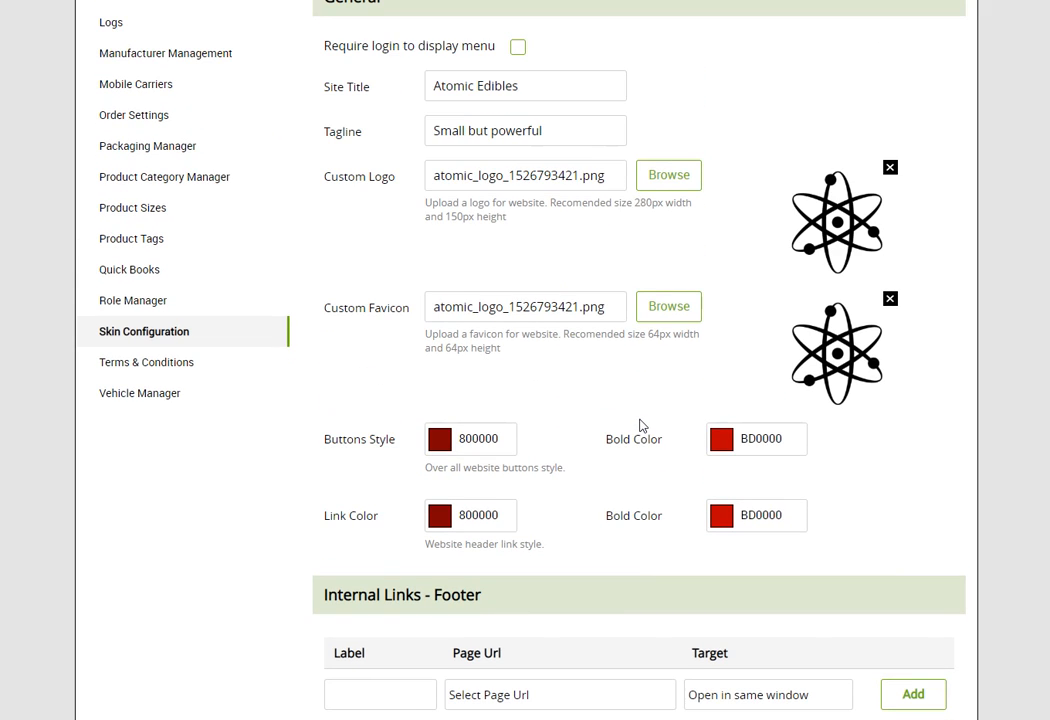
scroll(640, 428, "down", 3)
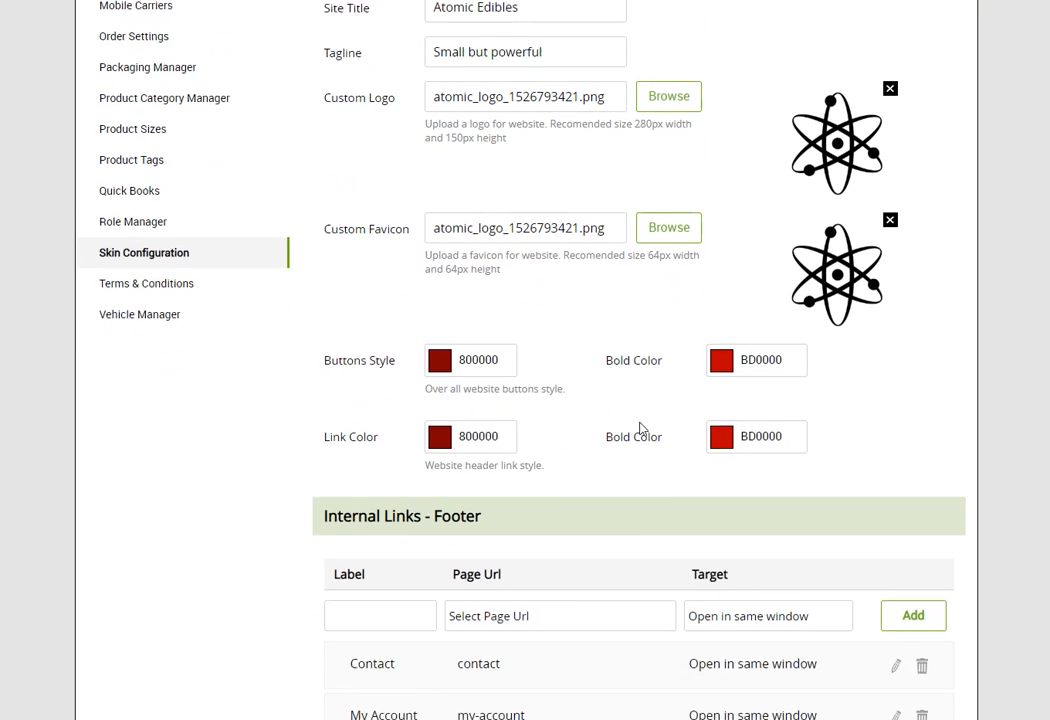
scroll(640, 428, "up", 4)
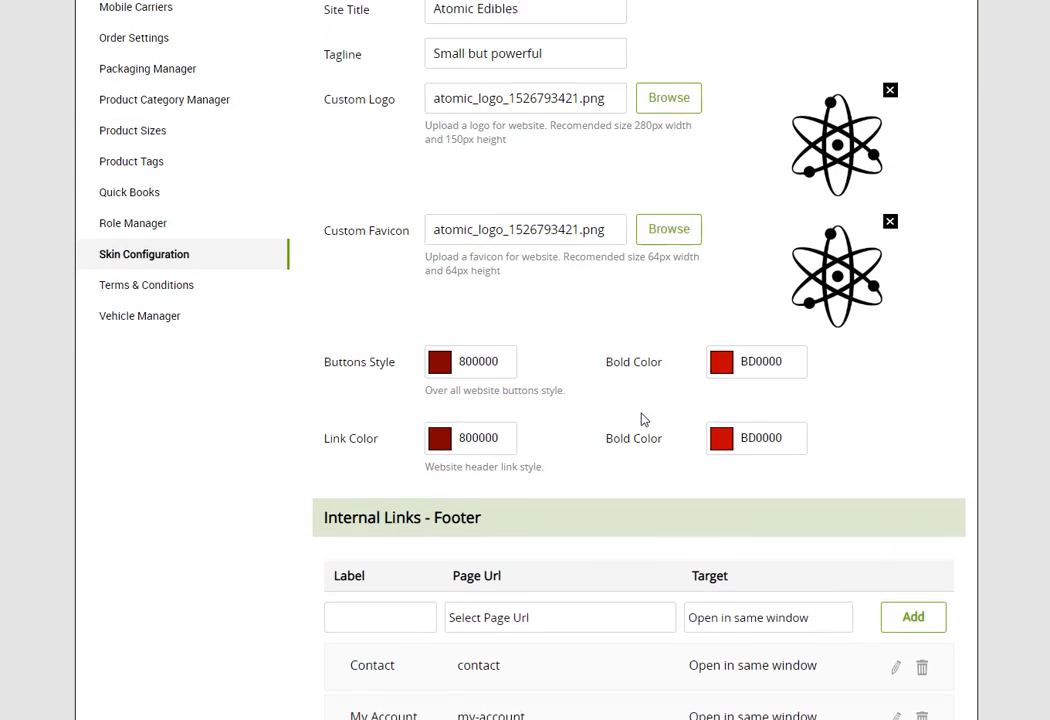
scroll(535, 478, "down", 4)
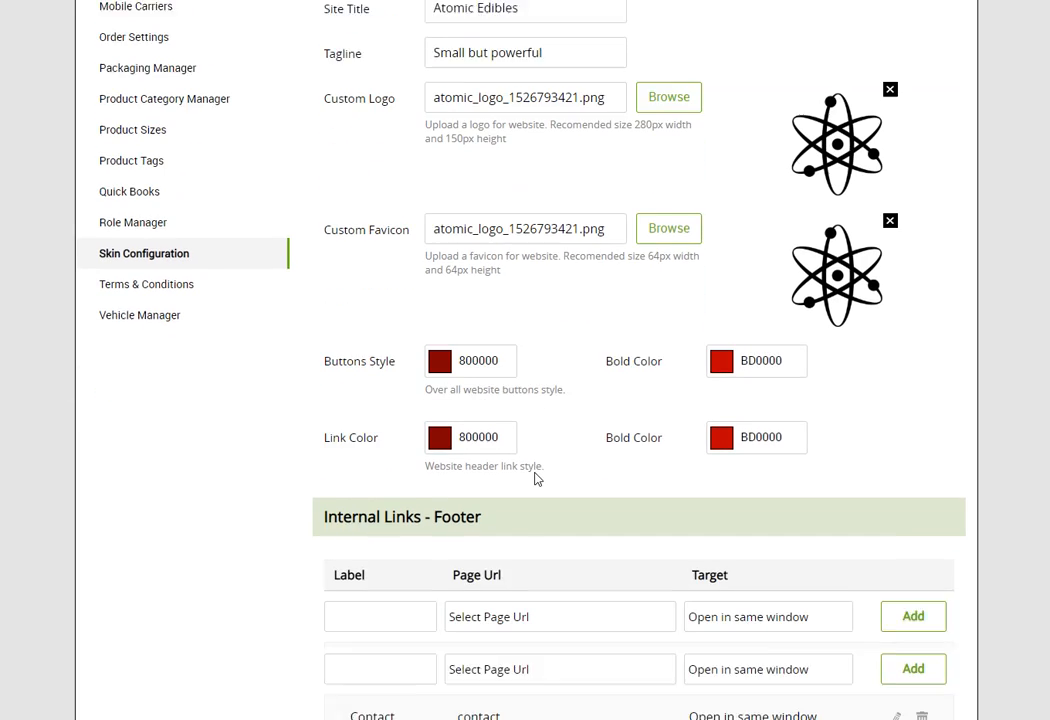
scroll(535, 478, "down", 1)
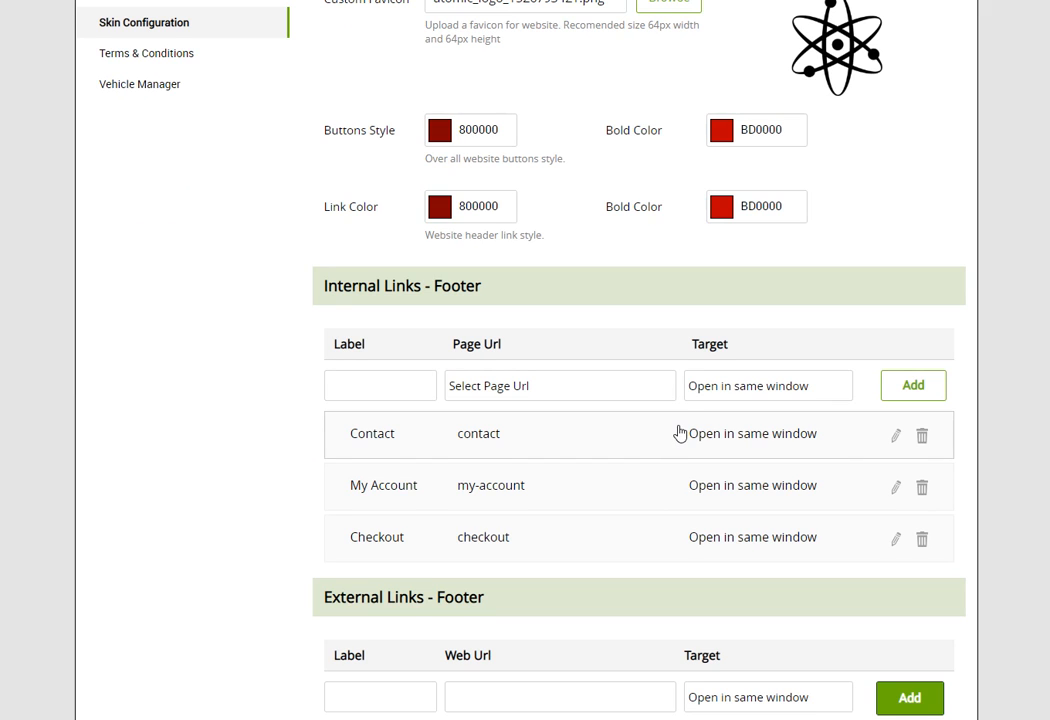
scroll(677, 433, "down", 1)
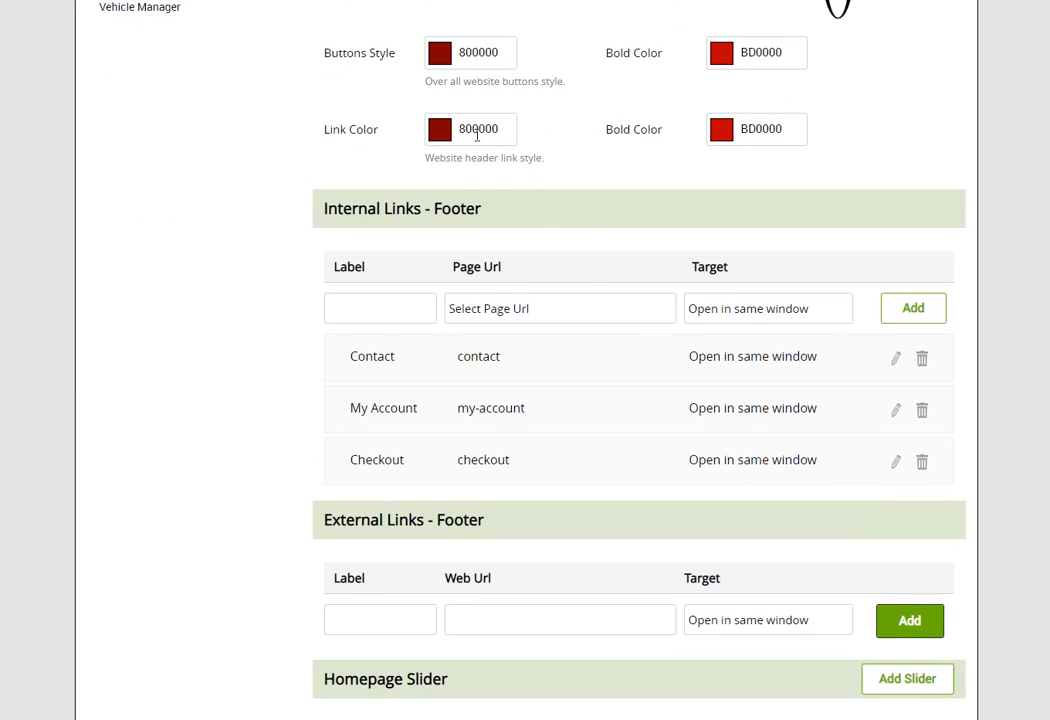
scroll(541, 241, "down", 1)
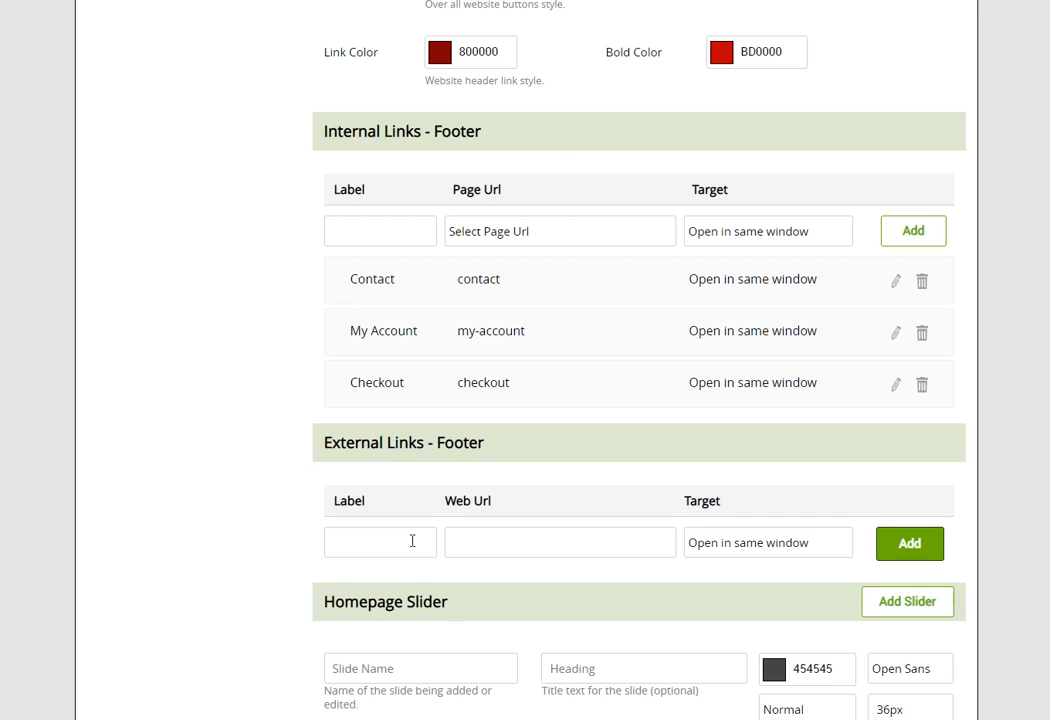
scroll(412, 541, "down", 3)
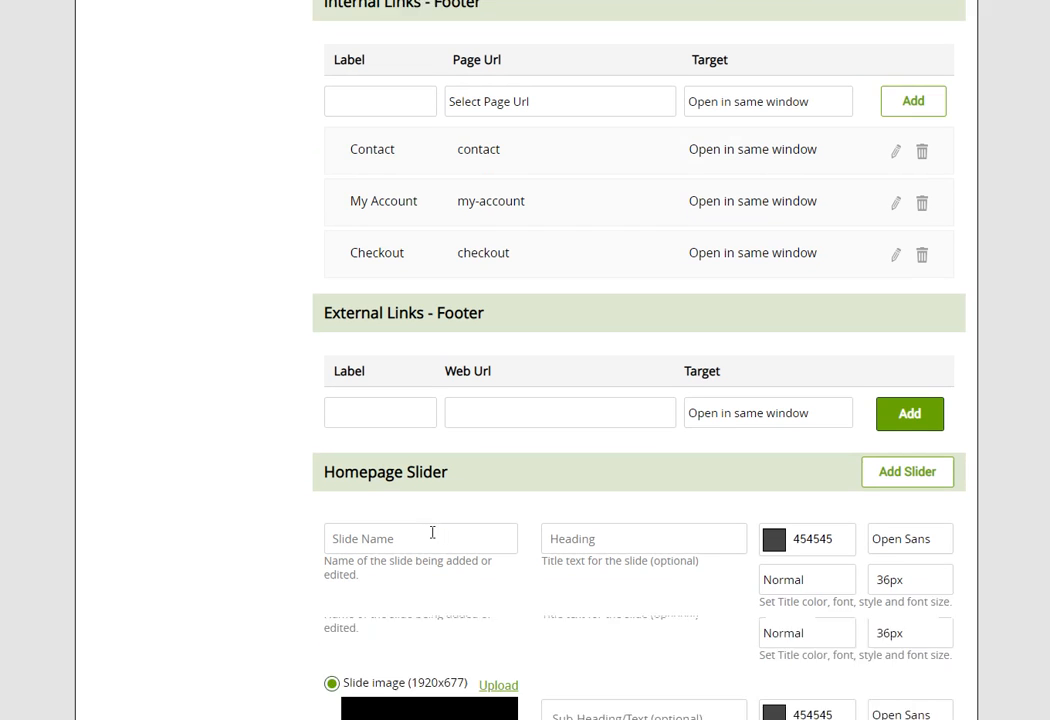
left_click(397, 390)
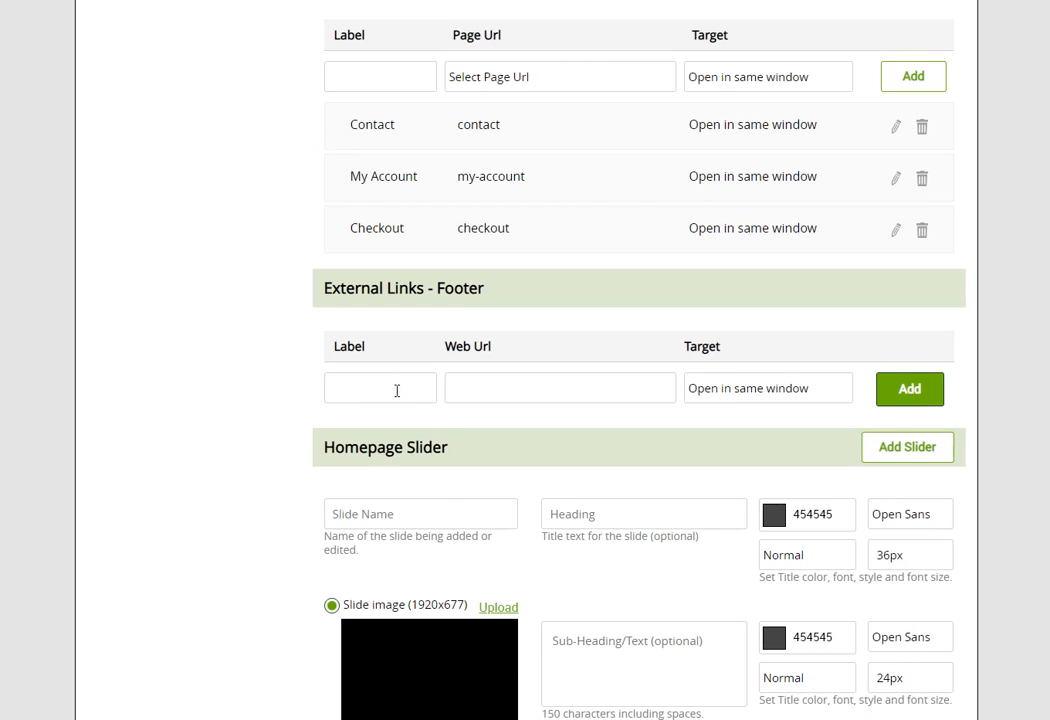
left_click(559, 387)
left_click(362, 391)
type("www")
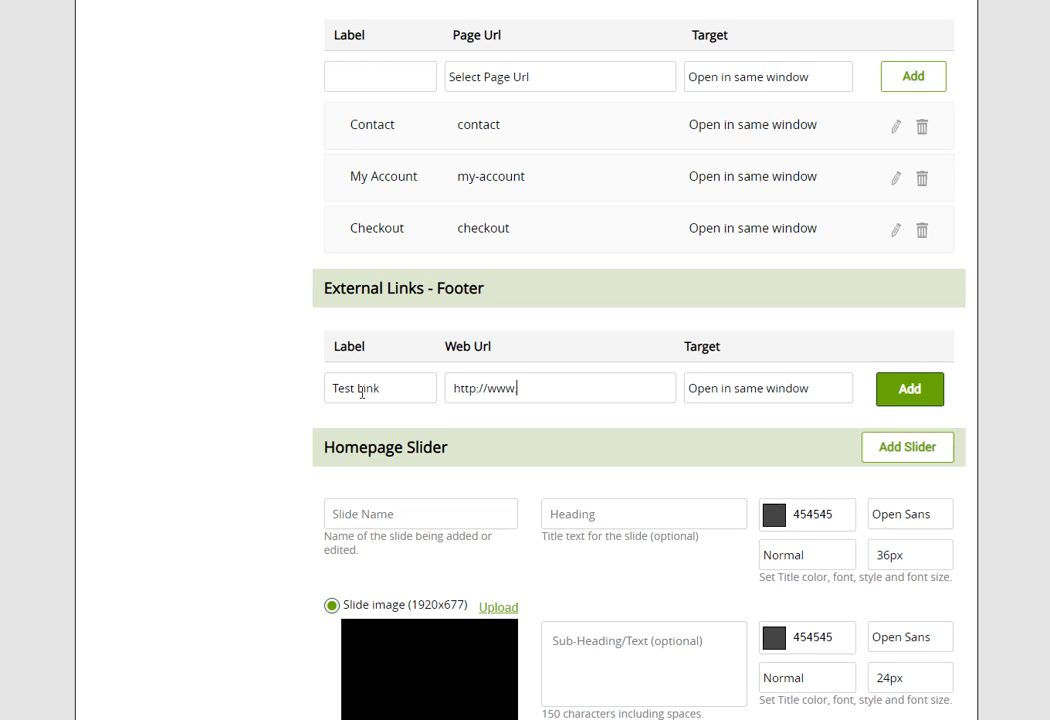
type(".google.com")
left_click(773, 393)
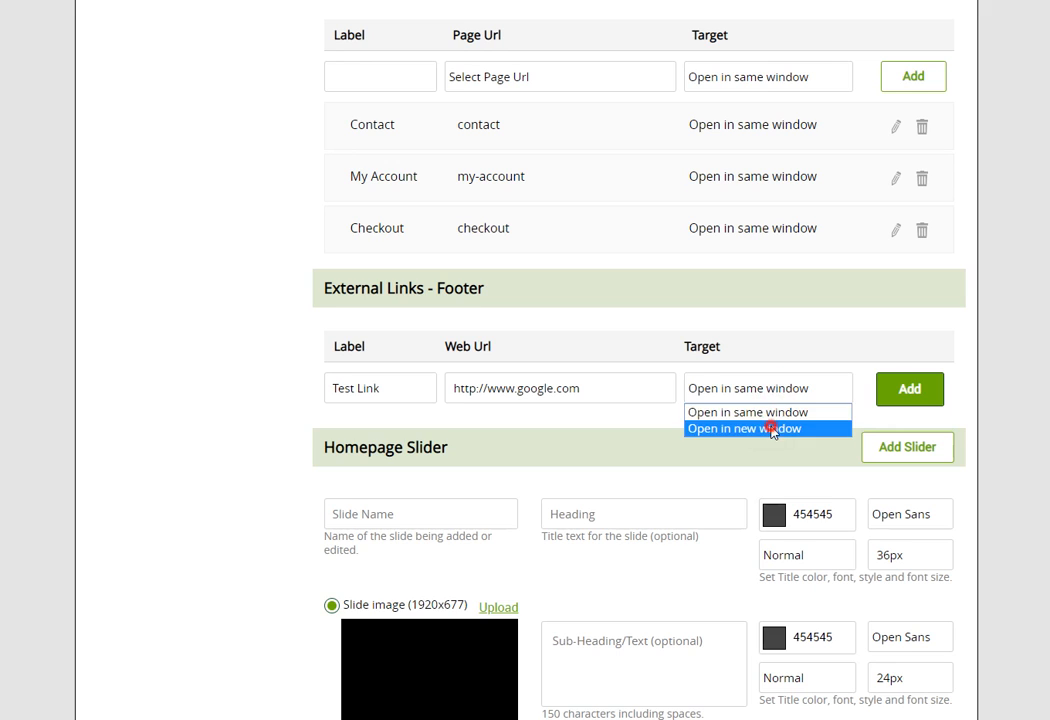
left_click(773, 429)
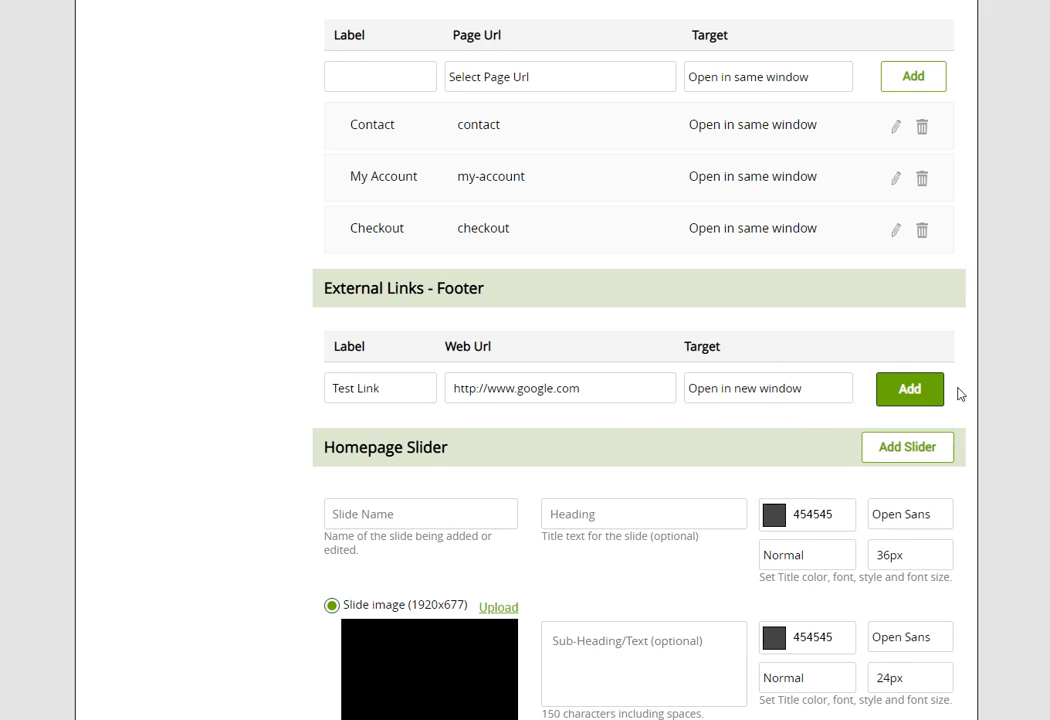
left_click(914, 393)
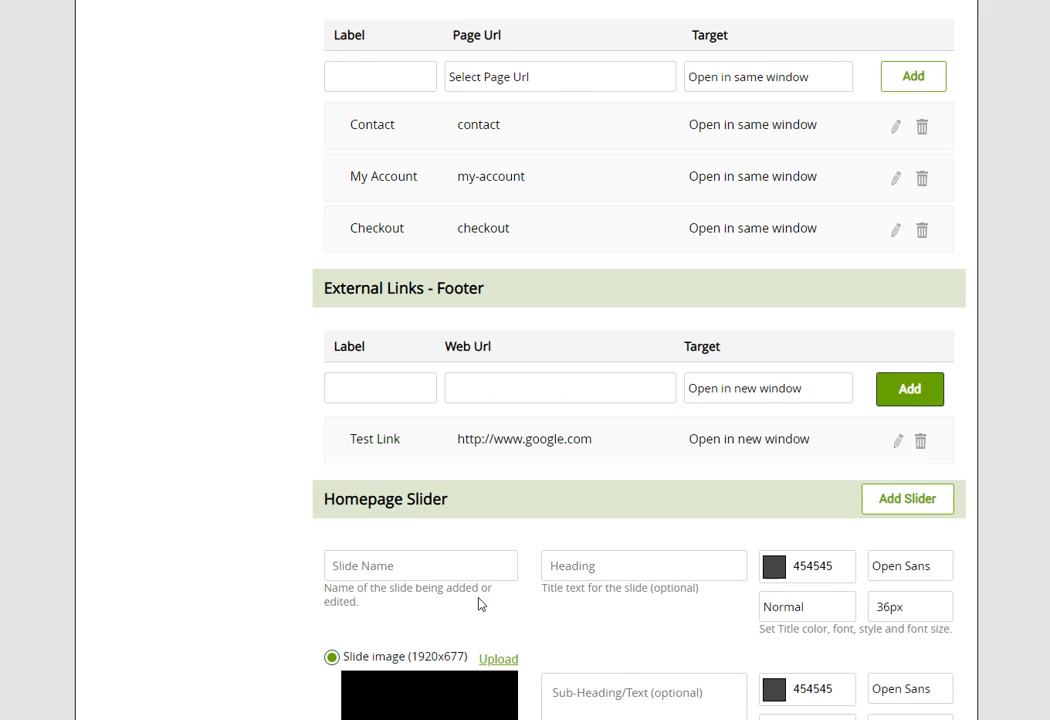
Examine the Homepage Slider settings, including the slide image dimensions, the call-to-action fields and the existing slides
scroll(148, 420, "down", 2)
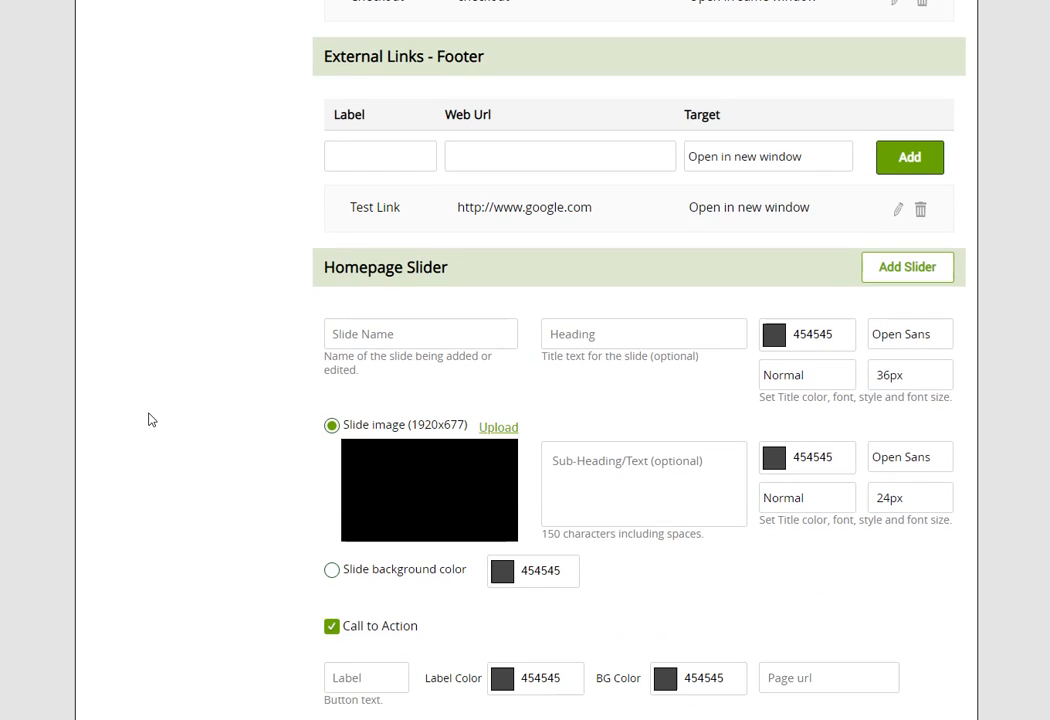
scroll(148, 420, "down", 2)
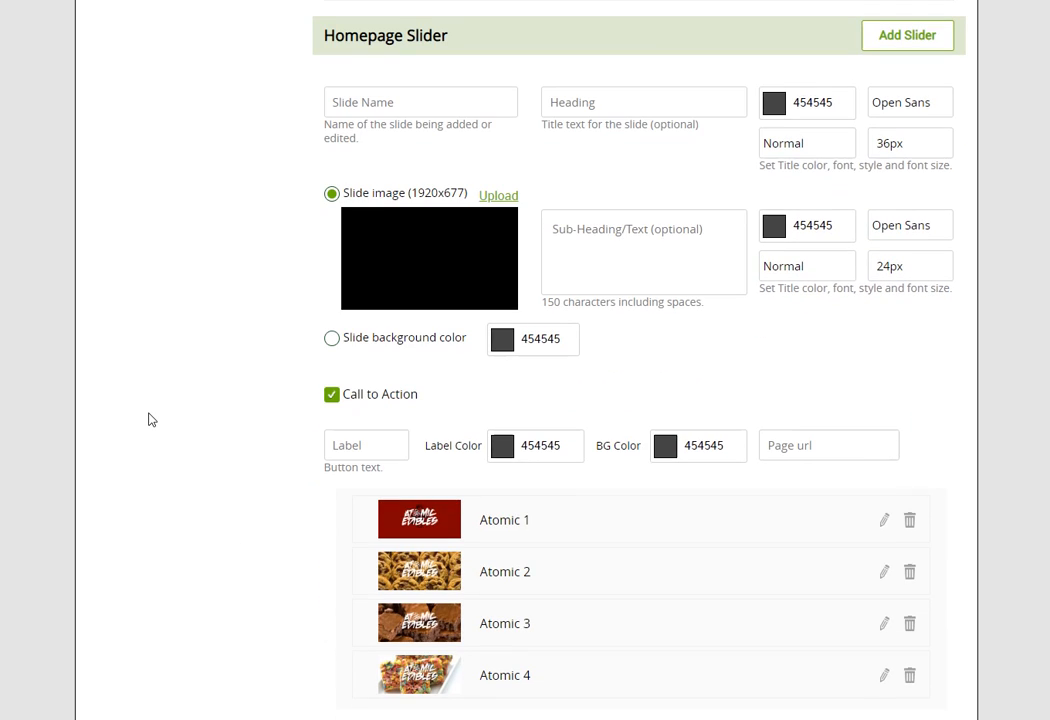
scroll(148, 420, "up", 2)
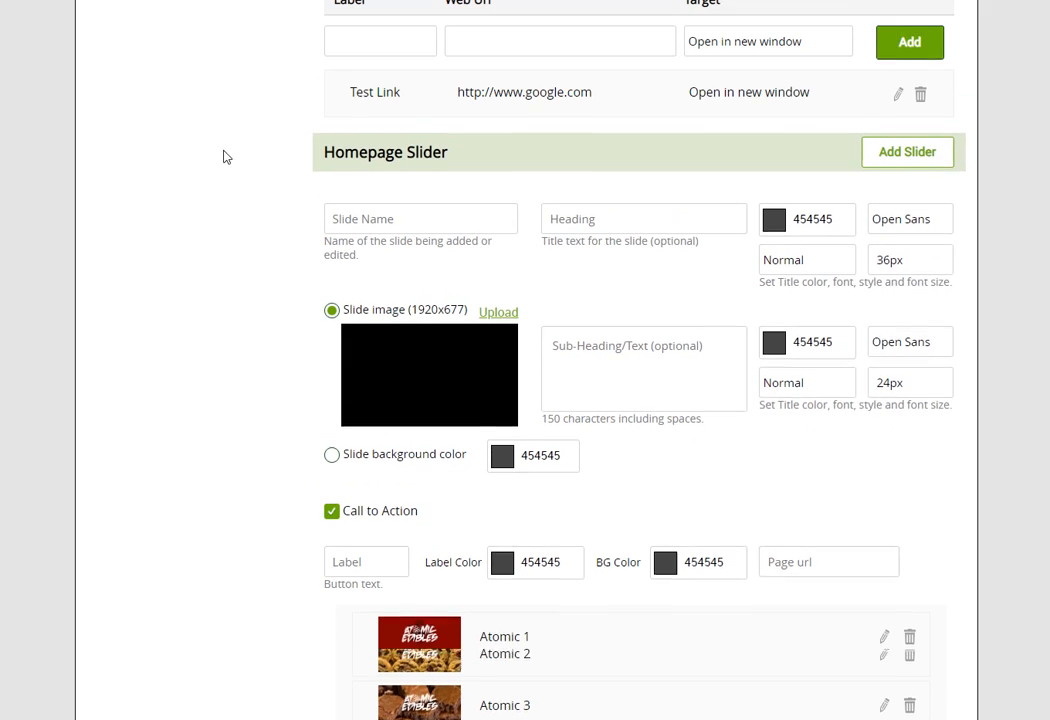
scroll(197, 574, "down", 3)
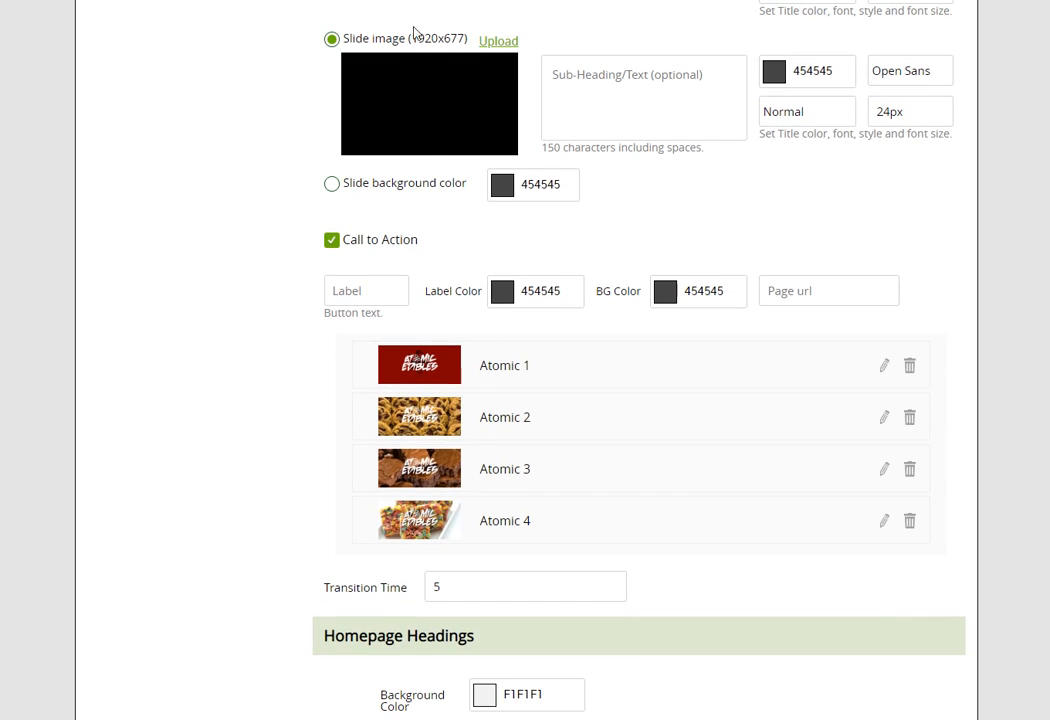
left_click_drag(410, 39, 465, 44)
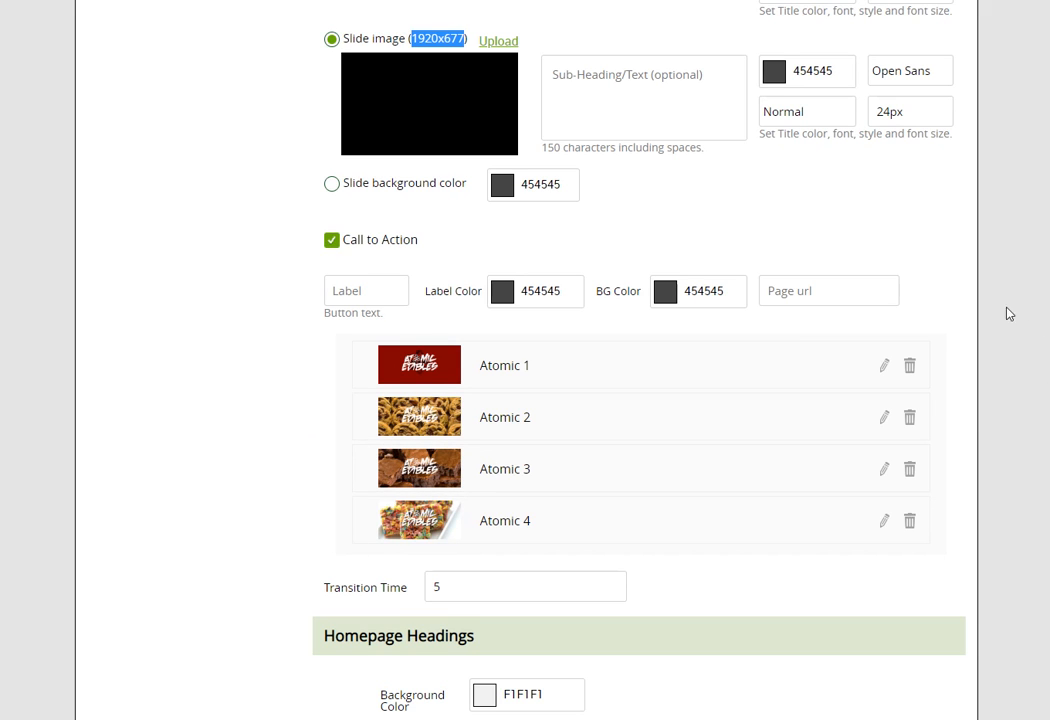
left_click(270, 413)
Enter trial text in the Heading field of the Homepage Headings section and clear it again
scroll(270, 417, "down", 2)
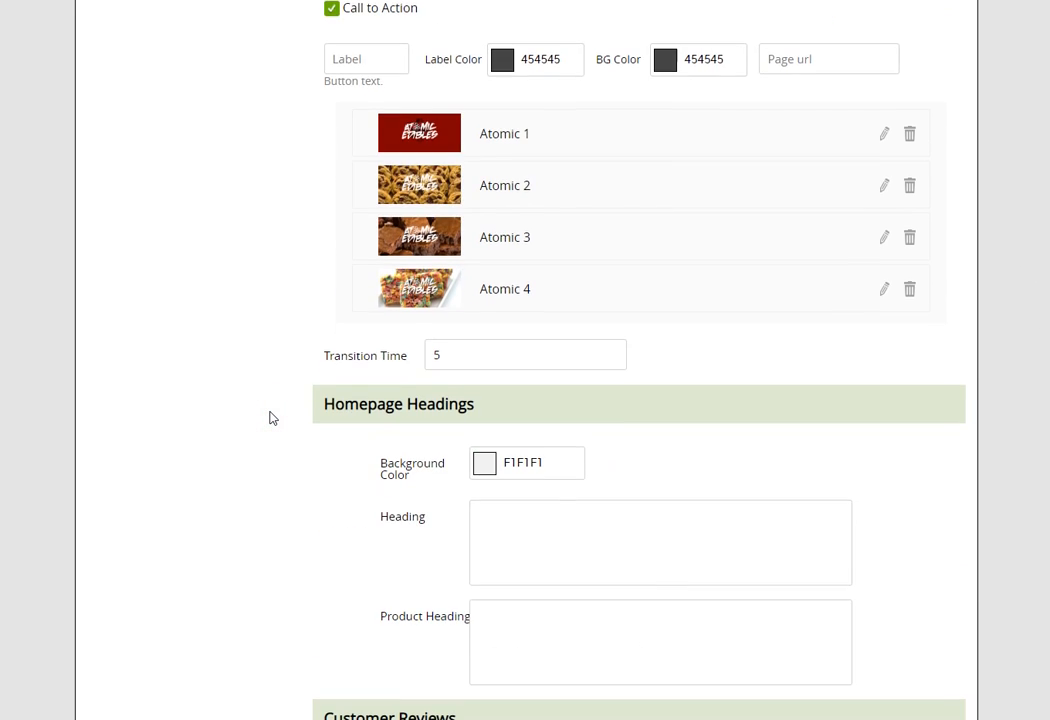
scroll(293, 359, "down", 1)
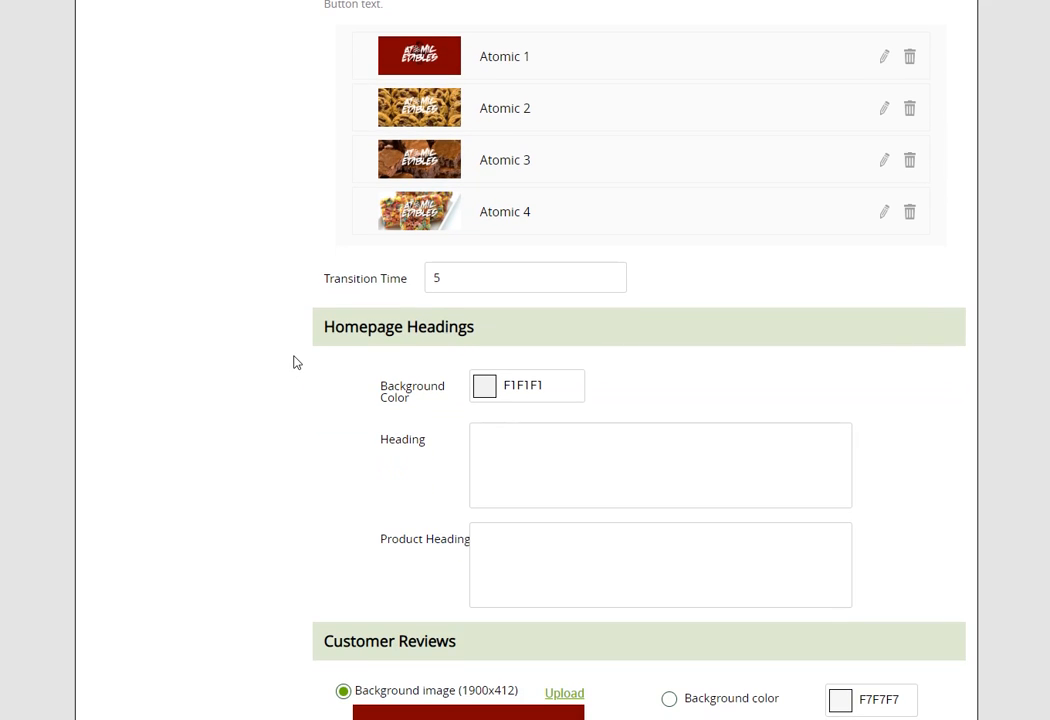
scroll(293, 363, "down", 2)
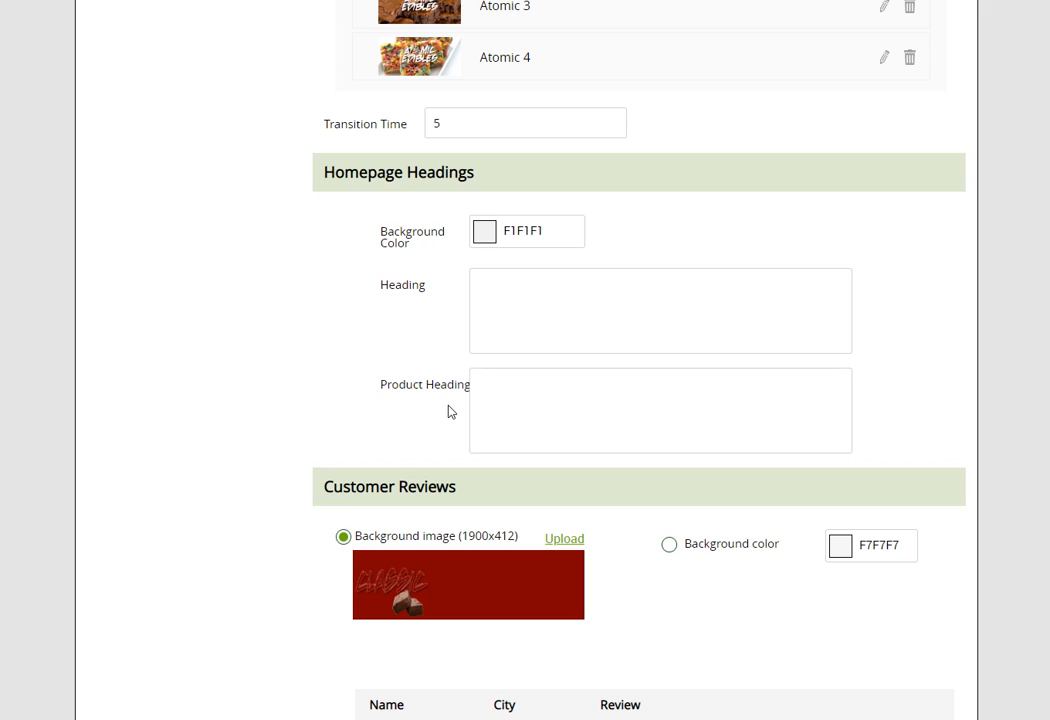
left_click(518, 309)
type("jkhasdkjha")
key("BackSpace")
key("BackSpace")
key("BackSpace")
key("BackSpace")
key("BackSpace")
key("BackSpace")
key("BackSpace")
key("BackSpace")
key("BackSpace")
key("BackSpace")
Examine the Customer Reviews section, including the background image dimensions, the background color option and the list of existing reviews
scroll(313, 289, "down", 2)
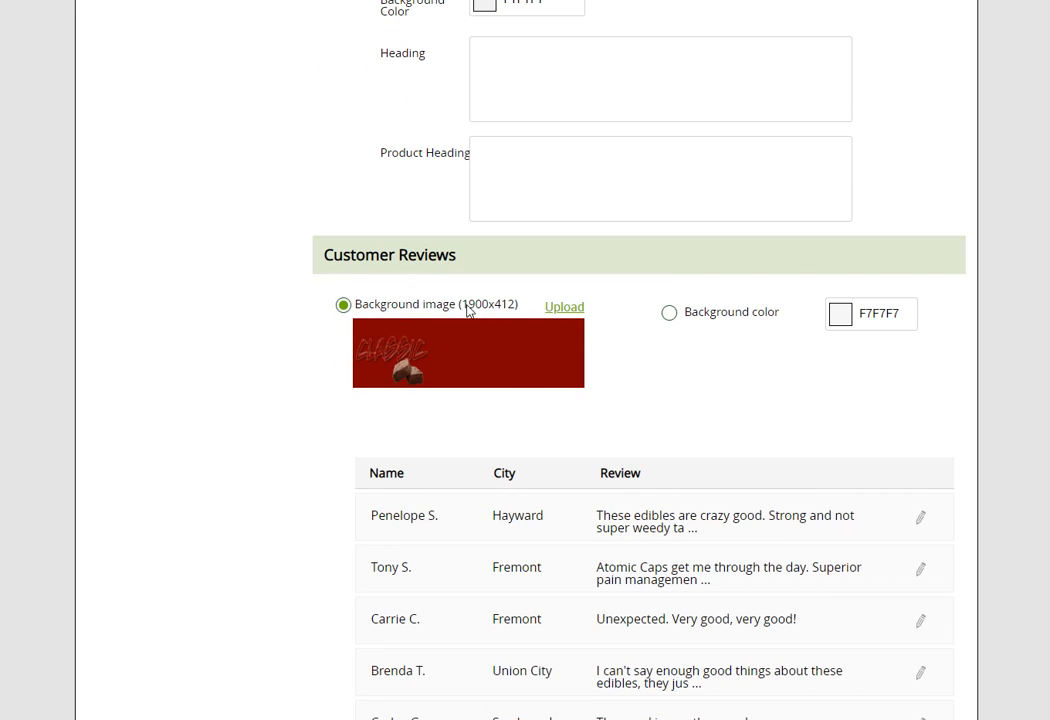
left_click_drag(468, 306, 520, 309)
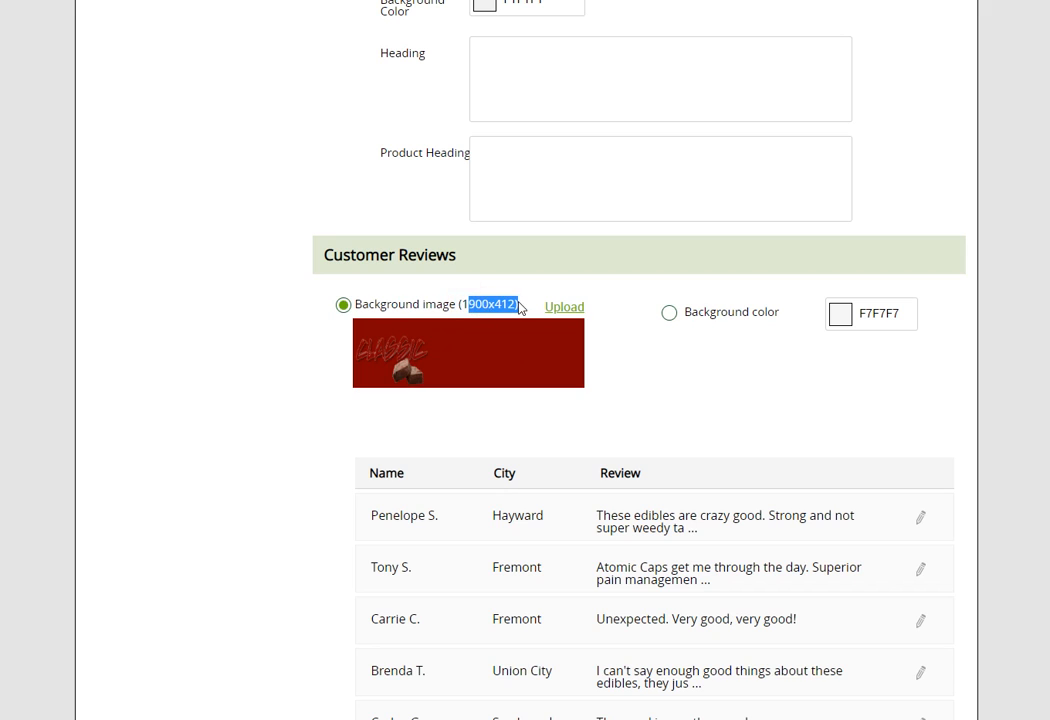
right_click(485, 368)
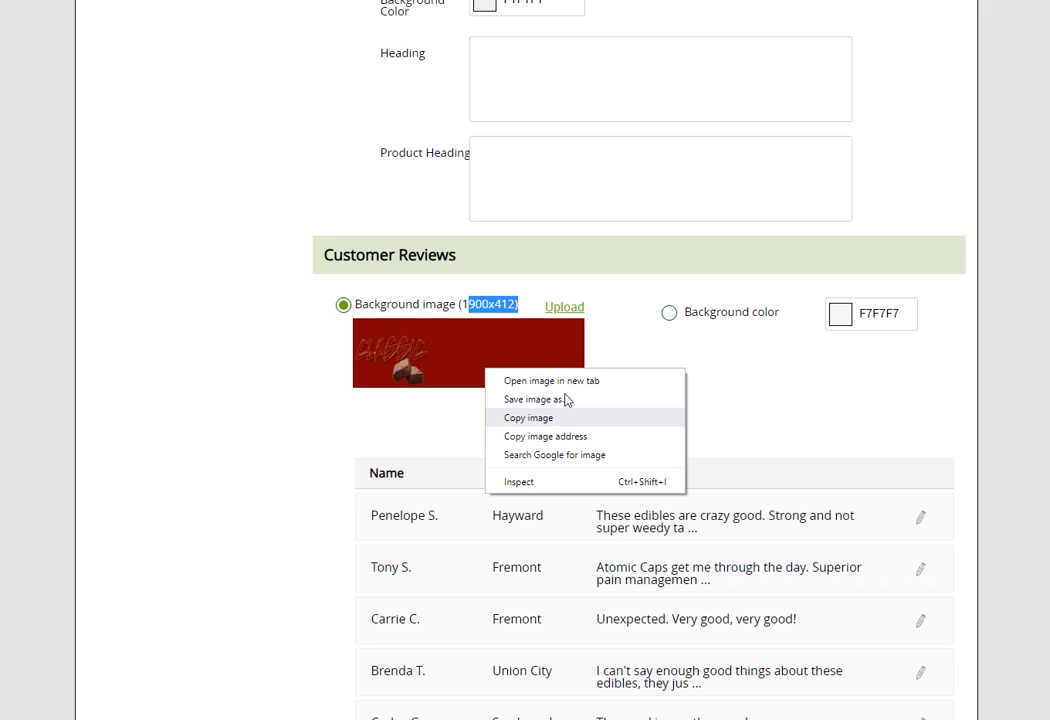
left_click(298, 436)
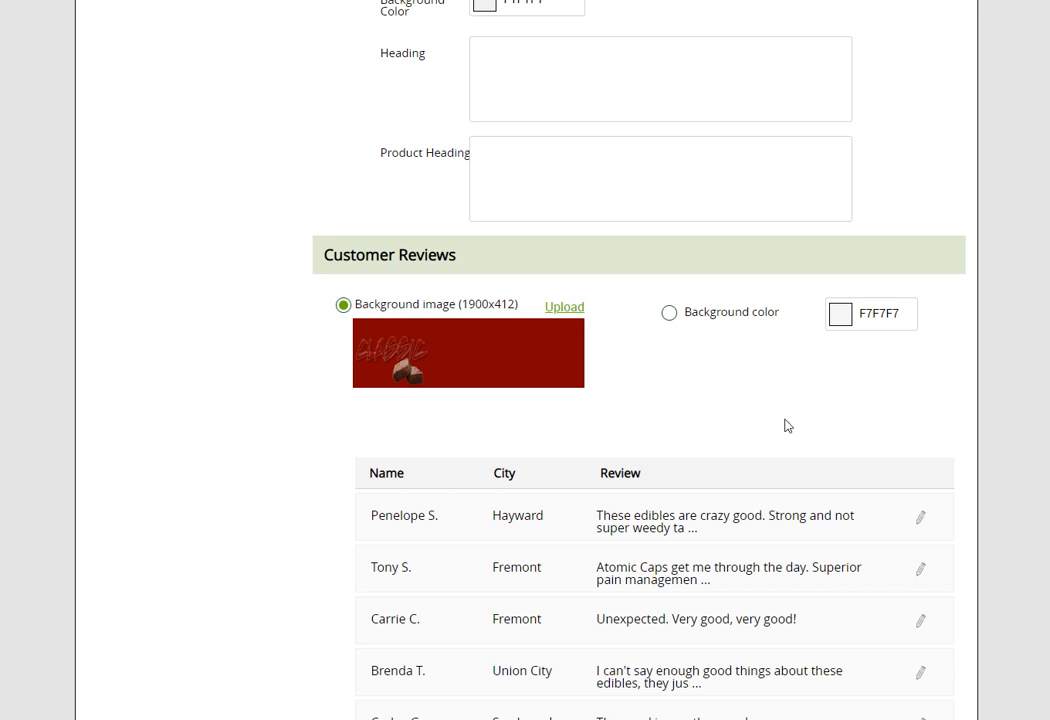
scroll(840, 360, "down", 3)
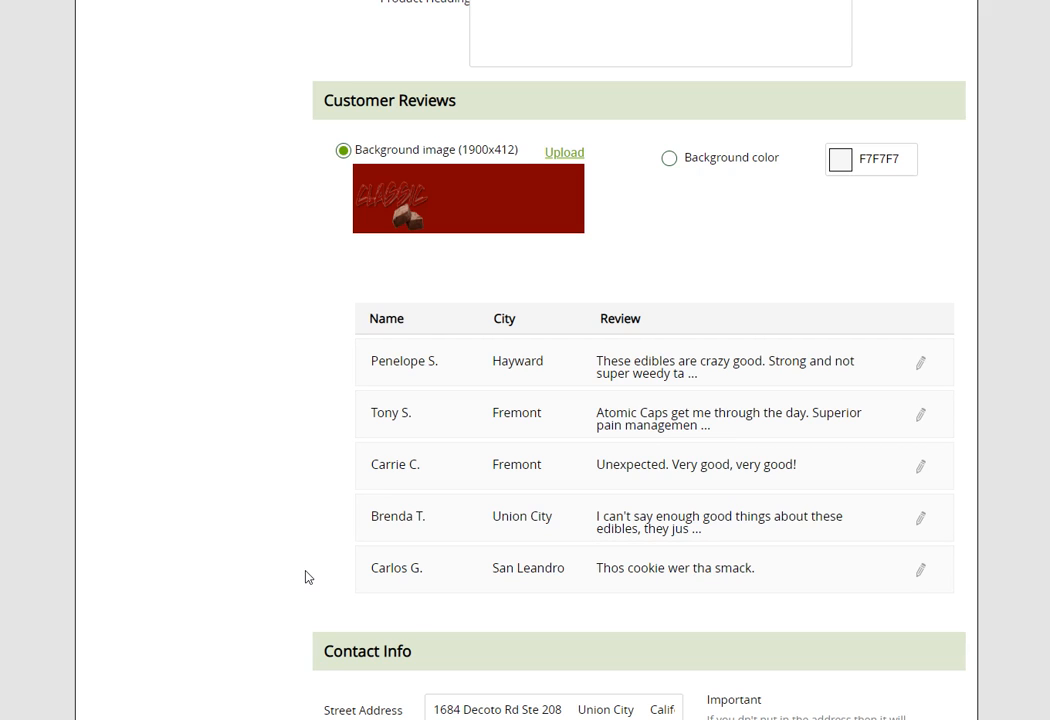
scroll(306, 567, "down", 4)
scroll(305, 567, "up", 2)
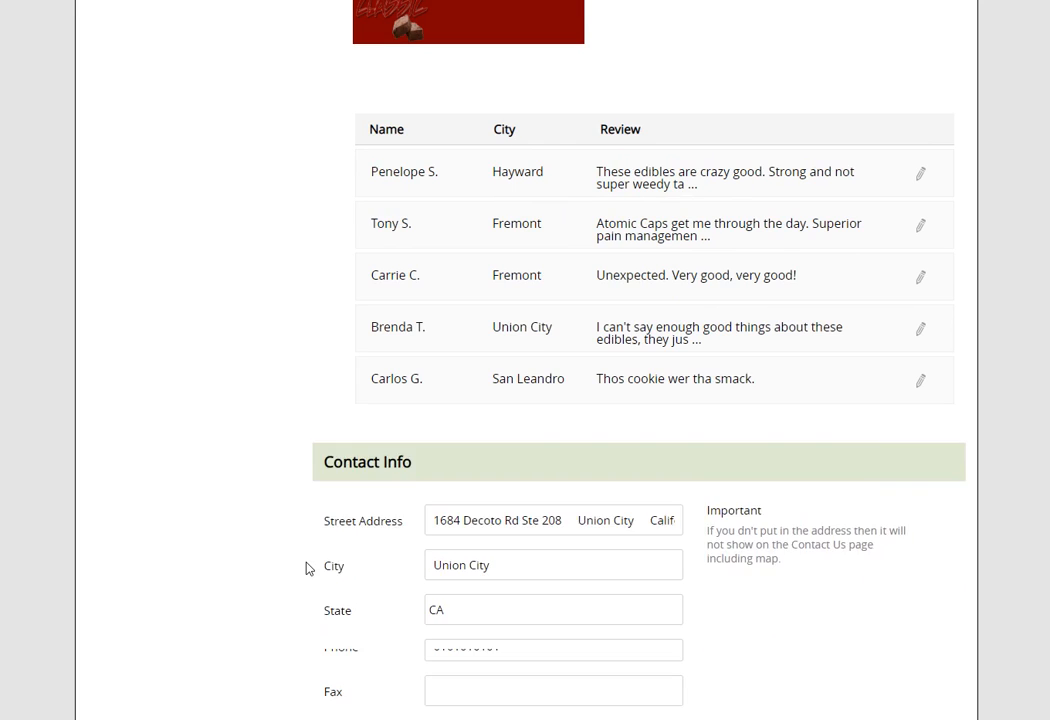
scroll(404, 289, "up", 1)
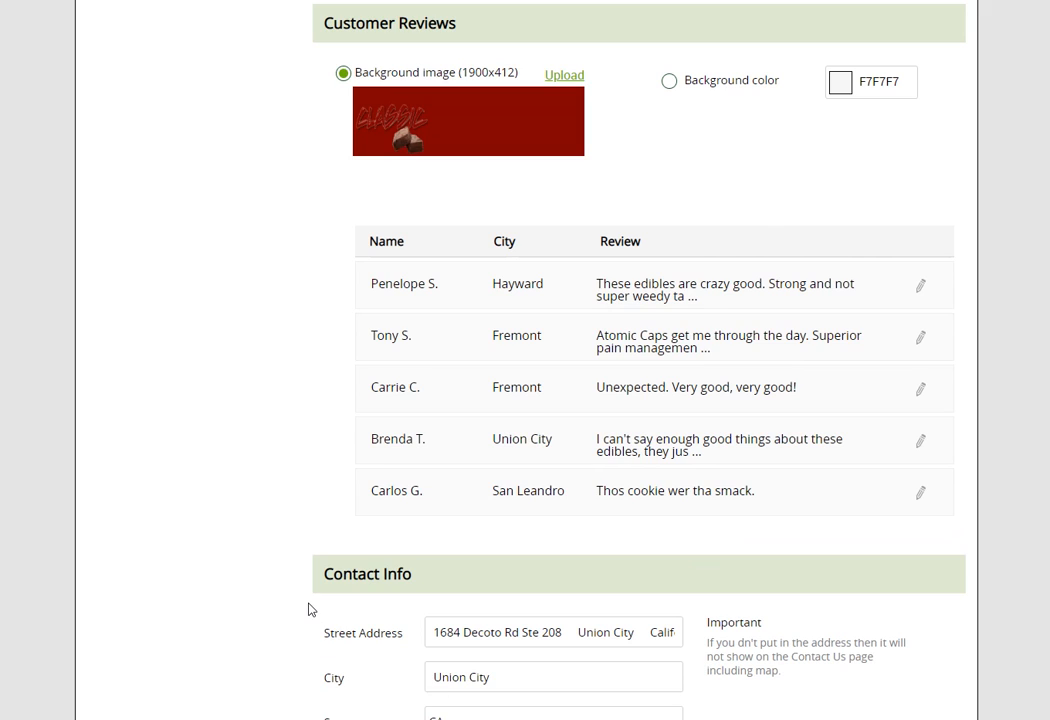
Examine the Contact Info, Login/Register Page, Shopping Cart, Social Icons and Terms and Conditions sections of the skin settings
scroll(307, 607, "down", 5)
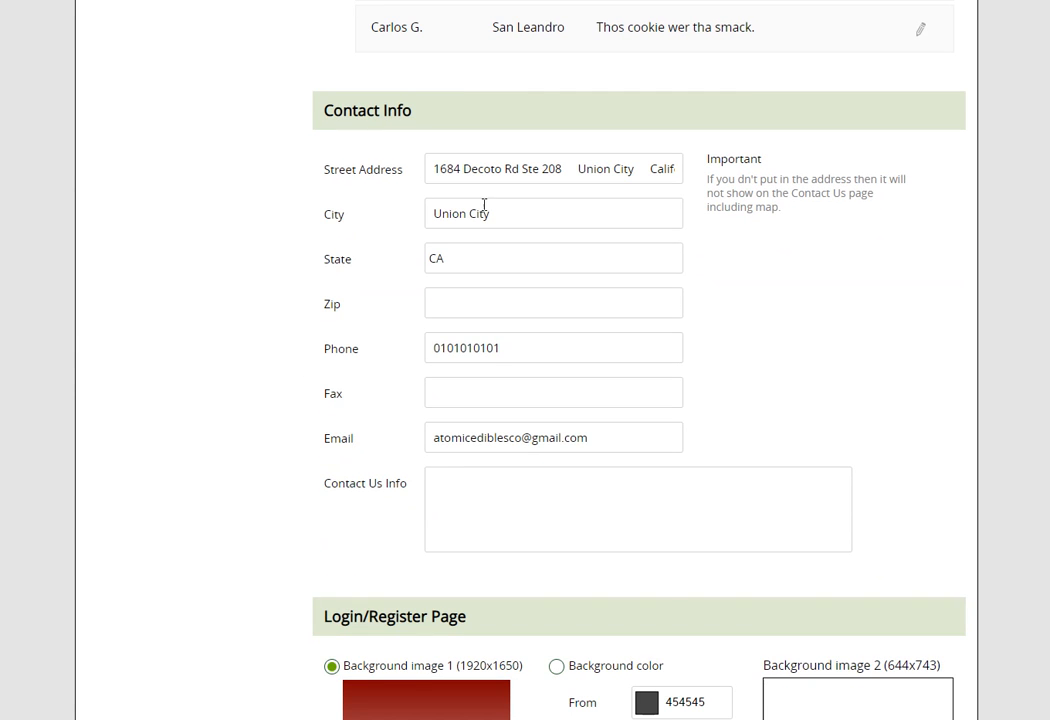
scroll(705, 452, "up", 2)
scroll(579, 382, "down", 2)
scroll(494, 471, "down", 7)
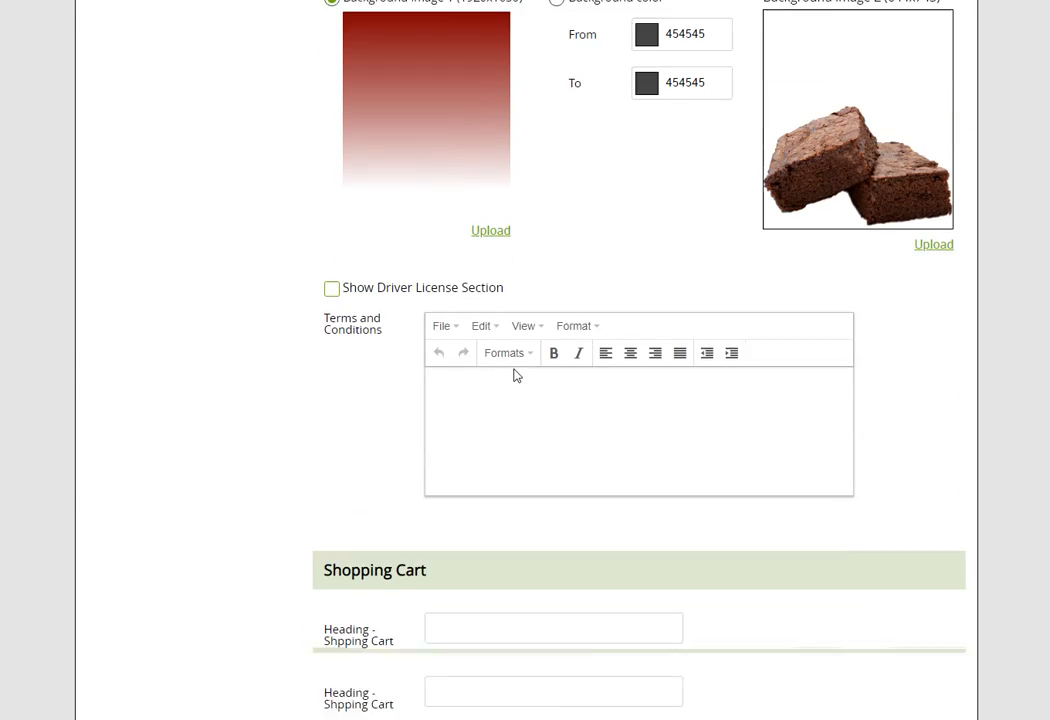
scroll(553, 87, "down", 3)
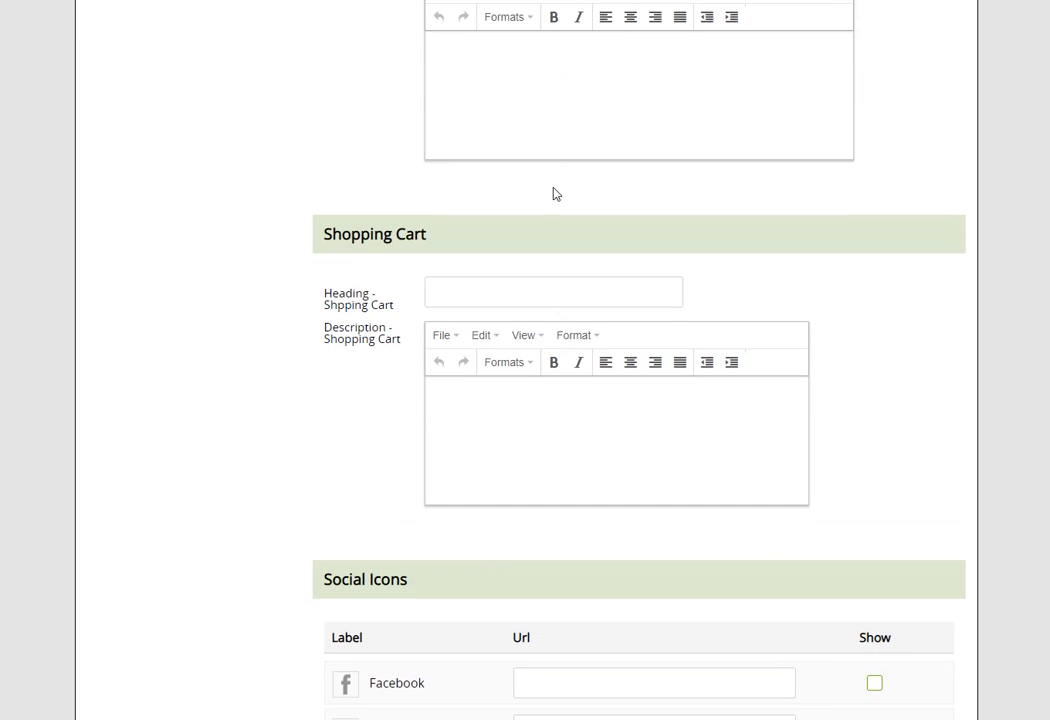
scroll(556, 193, "down", 5)
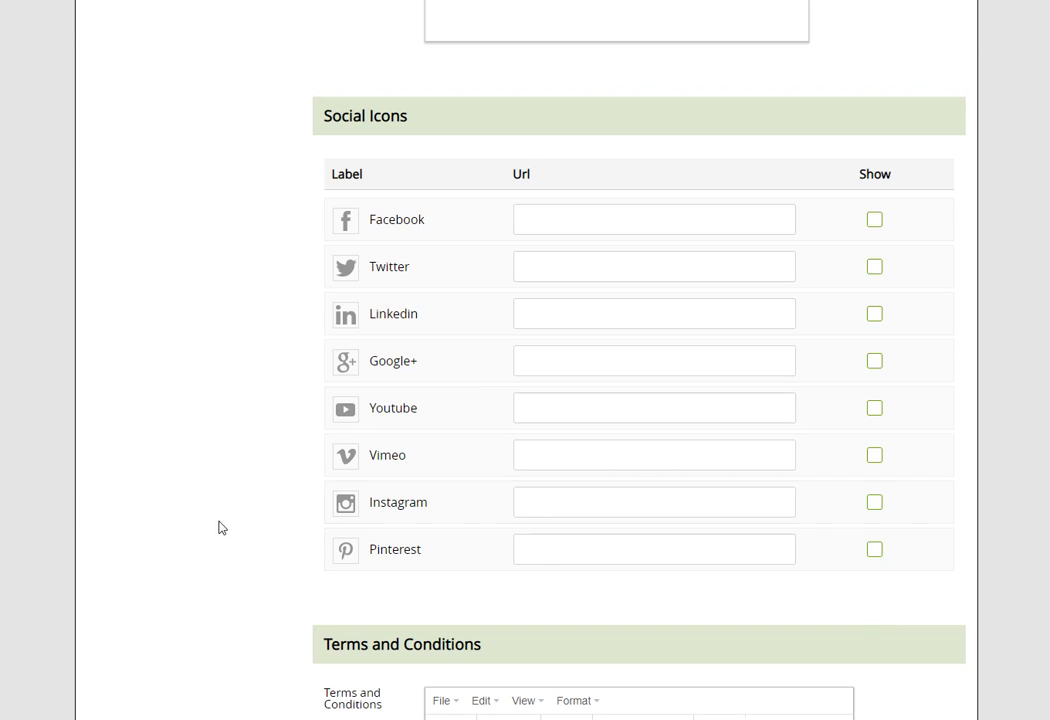
scroll(223, 514, "down", 2)
scroll(223, 514, "down", 8)
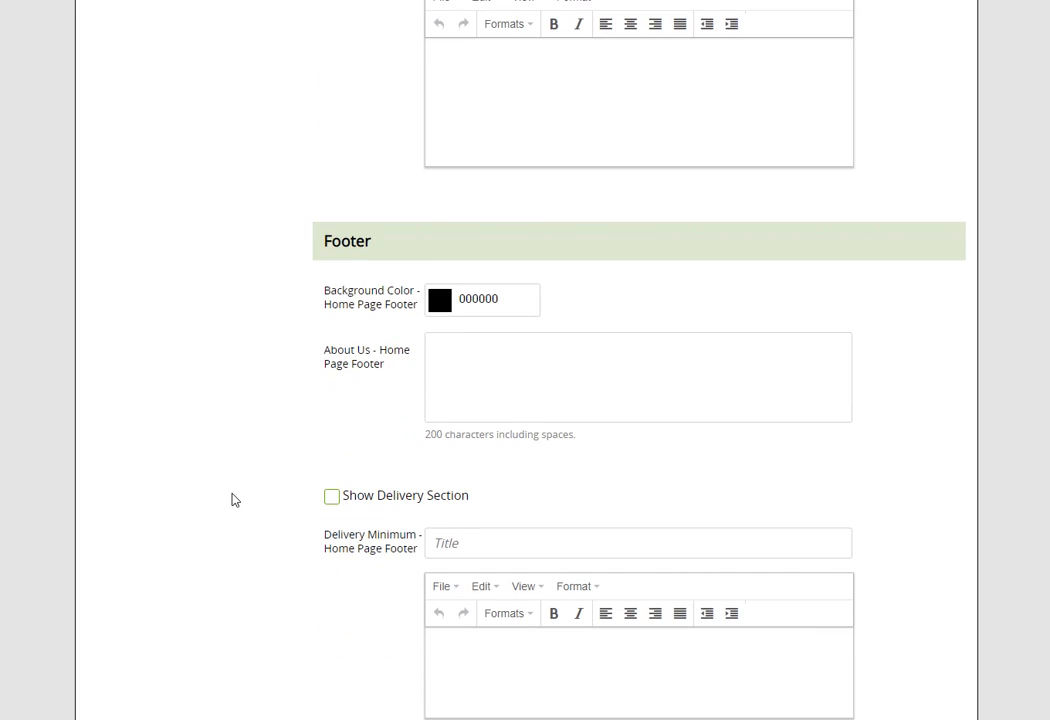
Enter "About Text. This is an example." as the About Us text of the home page footer
scroll(235, 494, "down", 3)
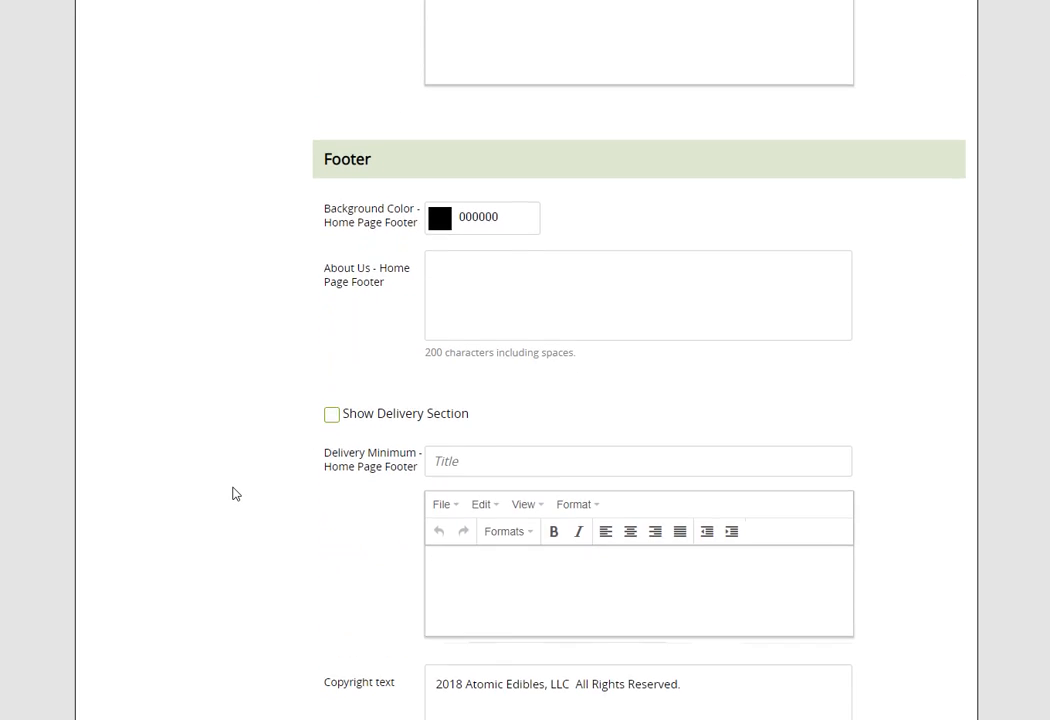
scroll(235, 494, "up", 1)
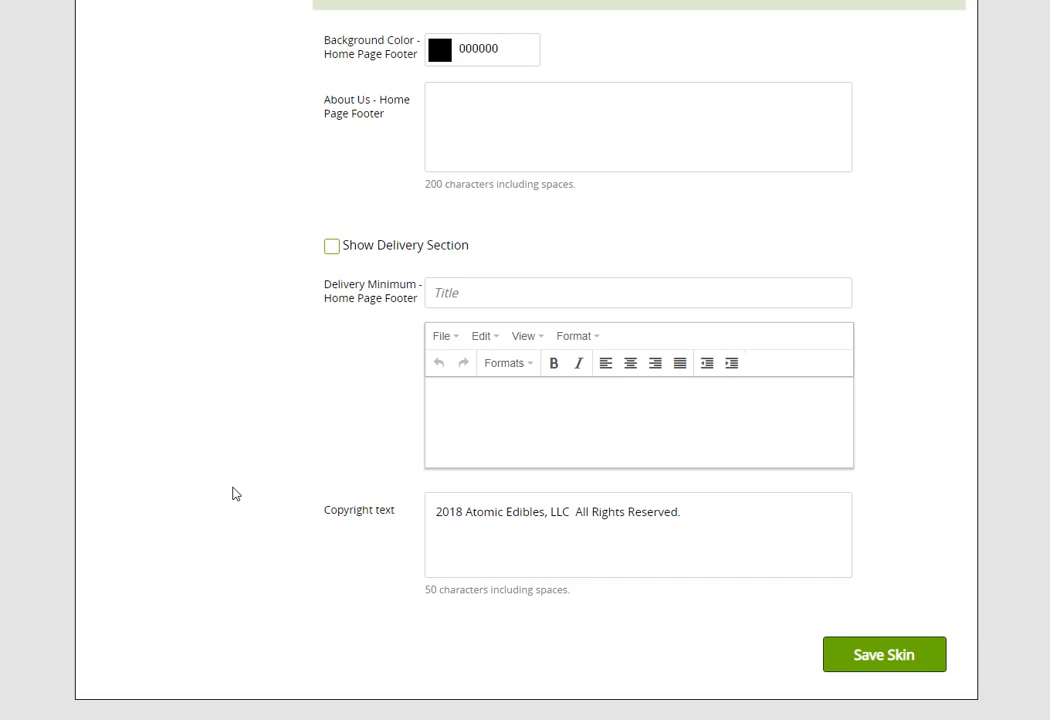
scroll(235, 494, "up", 2)
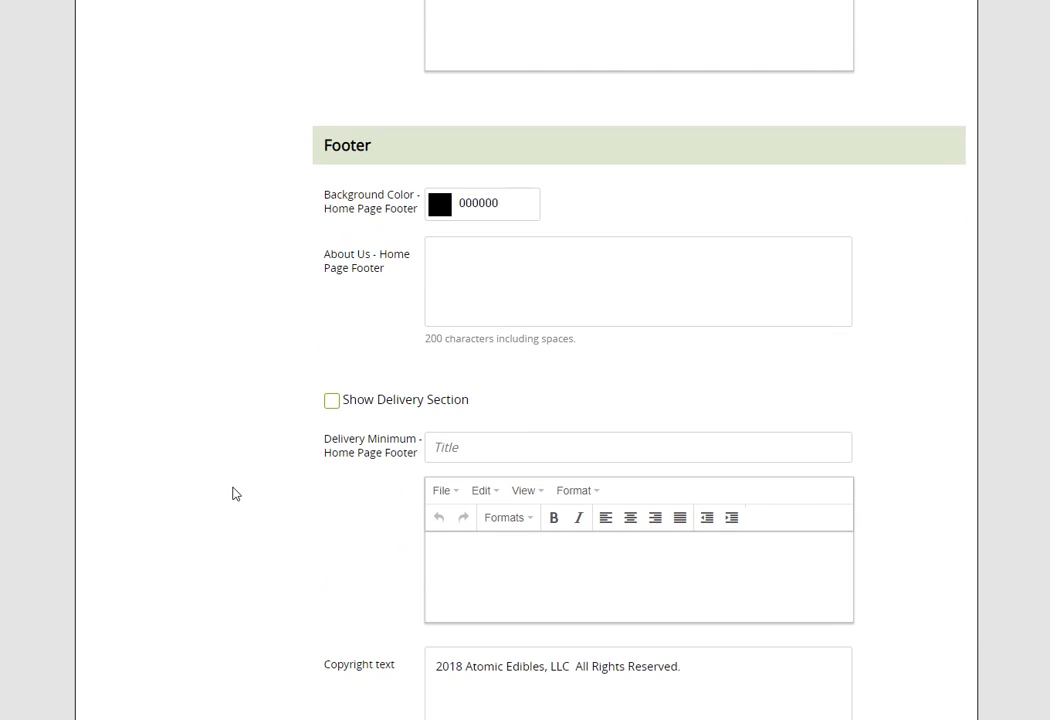
left_click(502, 284)
type("About Text.  This is an example.")
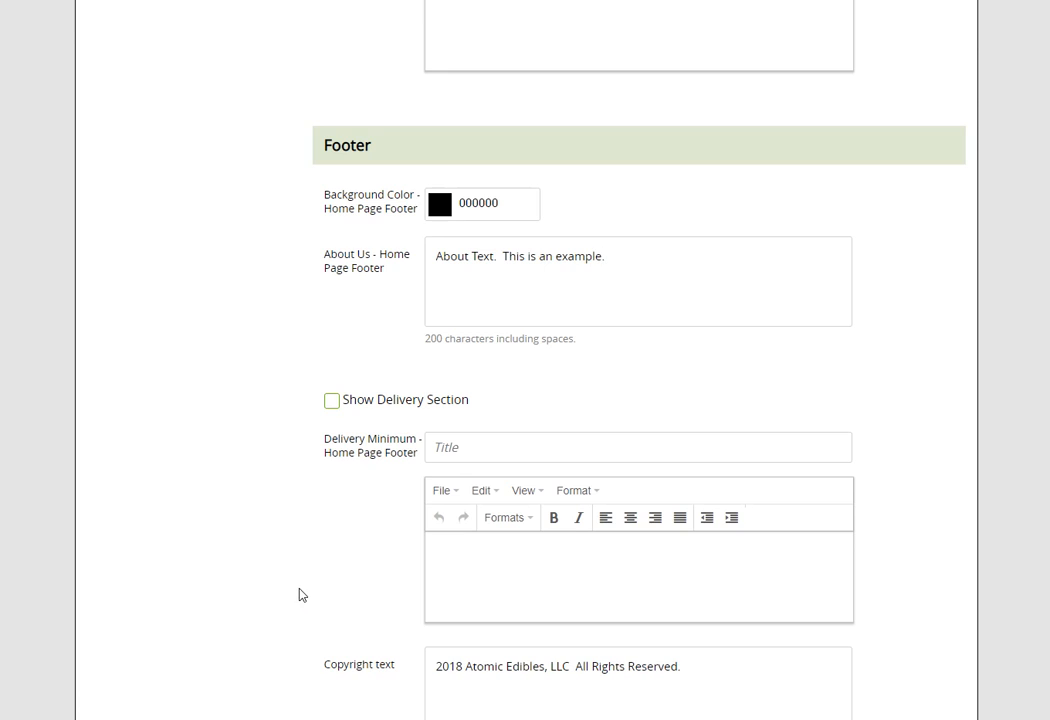
Enable Show Delivery Section in the footer, titled "CA LICENSE NUMBER", and enter the licence number as its body text
scroll(300, 593, "down", 3)
scroll(300, 585, "up", 2)
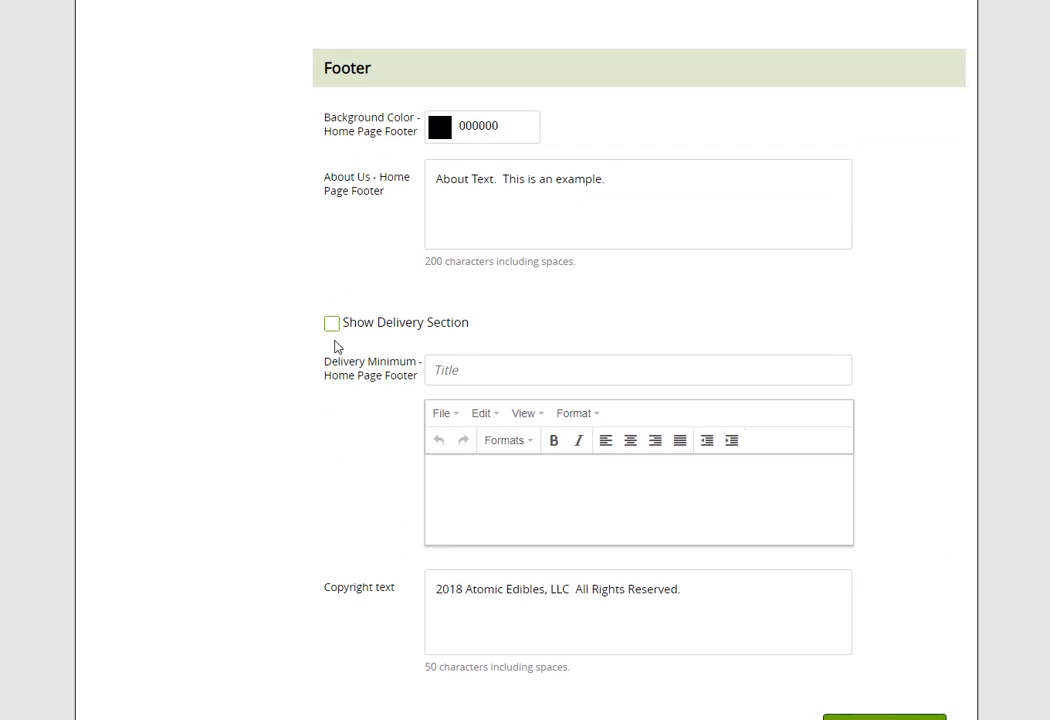
left_click(333, 327)
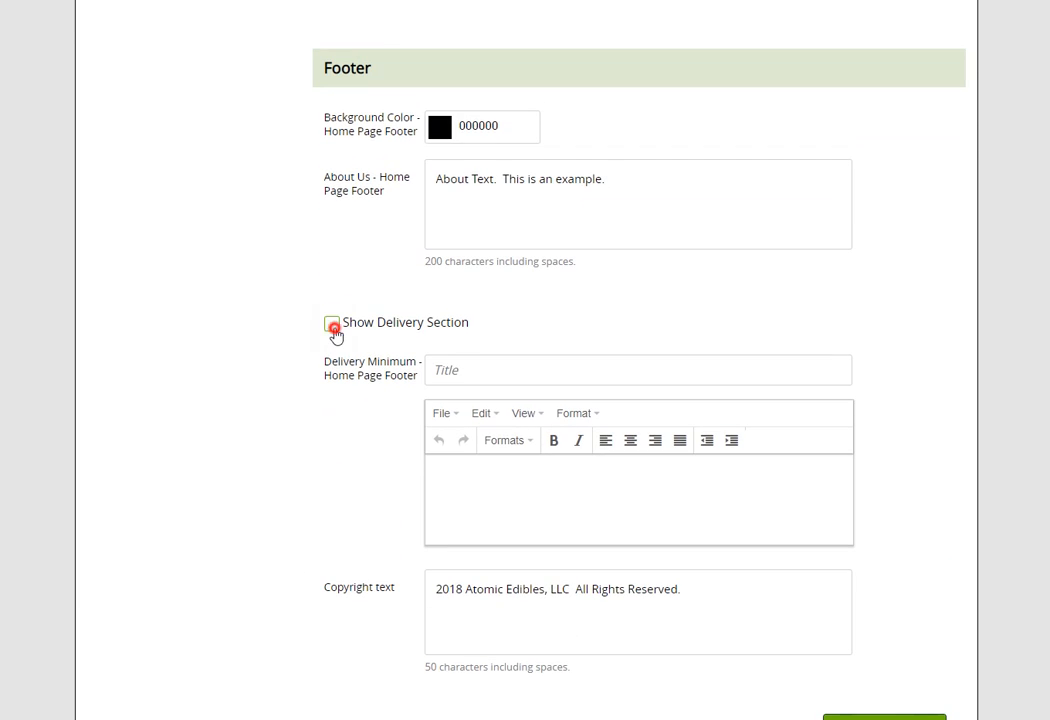
left_click(556, 377)
type("CA LICENSE NUMBV")
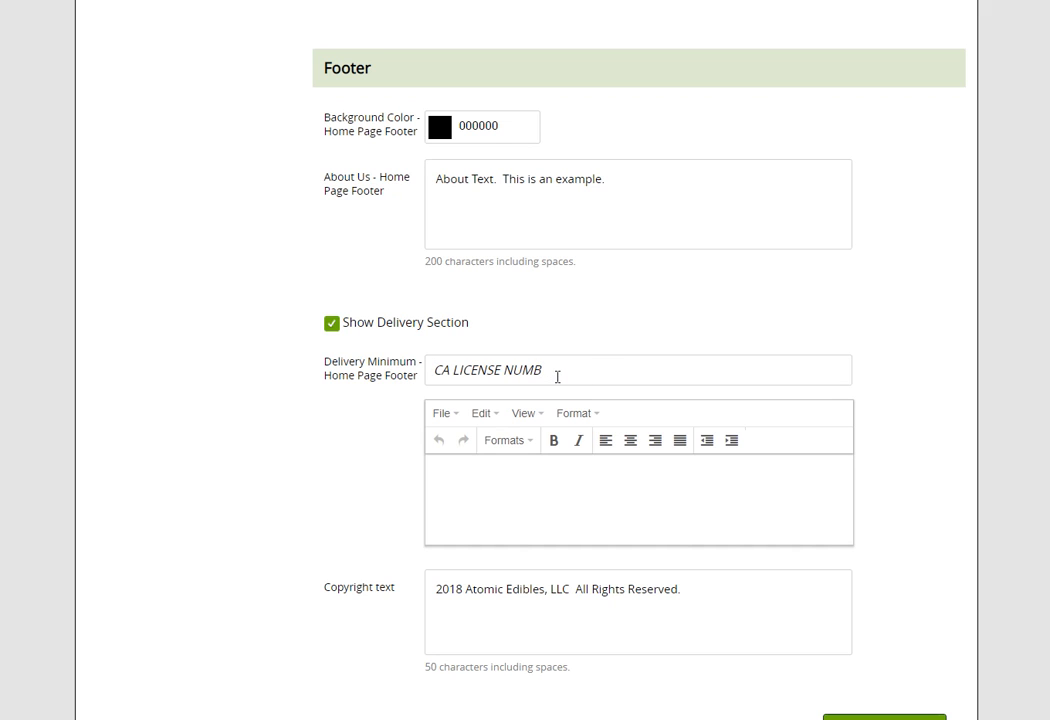
left_click(572, 484)
type("111111-123123123")
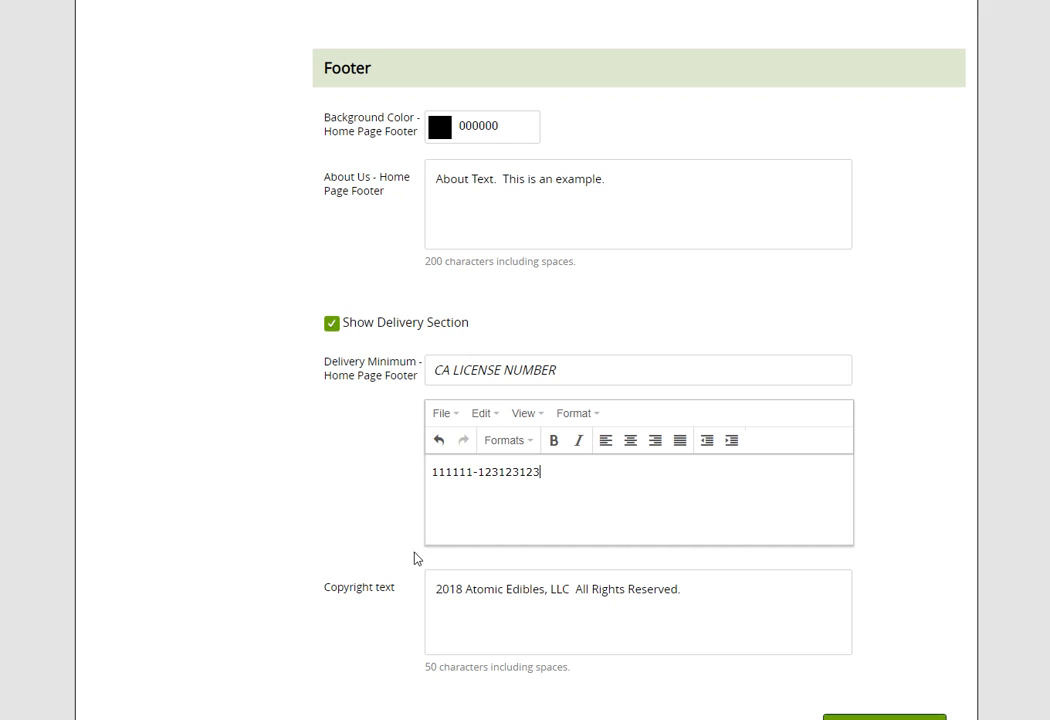
Add the line "Delivery minimum..." below the licence number in the footer's delivery section and save the skin
left_click(591, 468)
type("Dekiver")
key("BackSpace")
key("BackSpace")
key("BackSpace")
key("BackSpace")
type("livery minimum...")
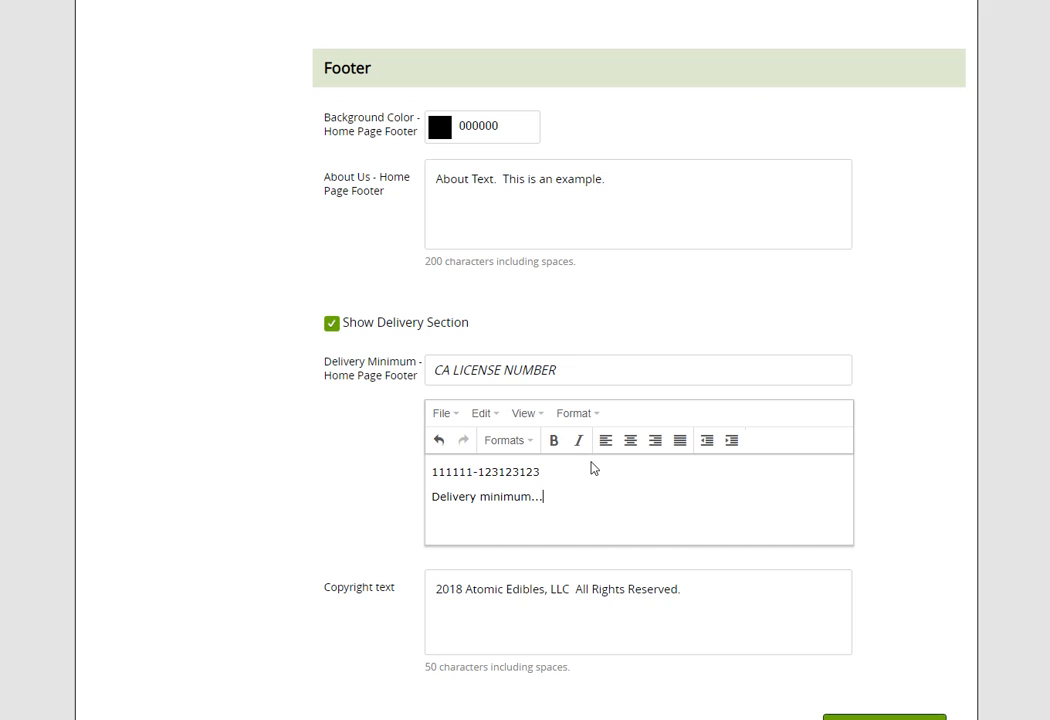
scroll(363, 540, "down", 3)
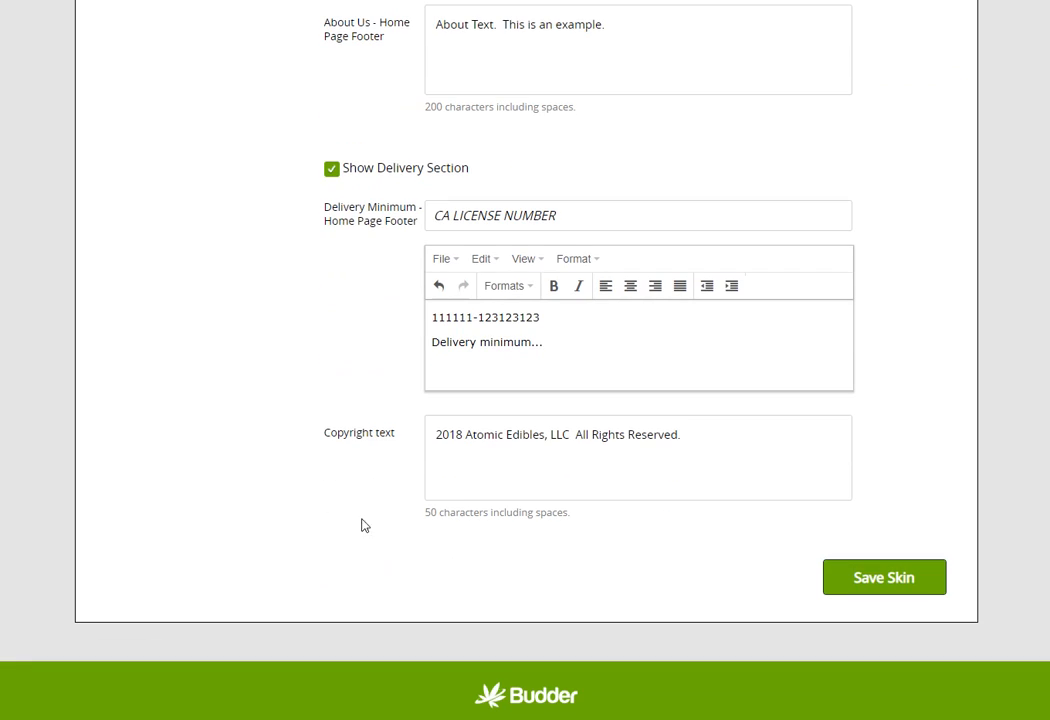
left_click(888, 586)
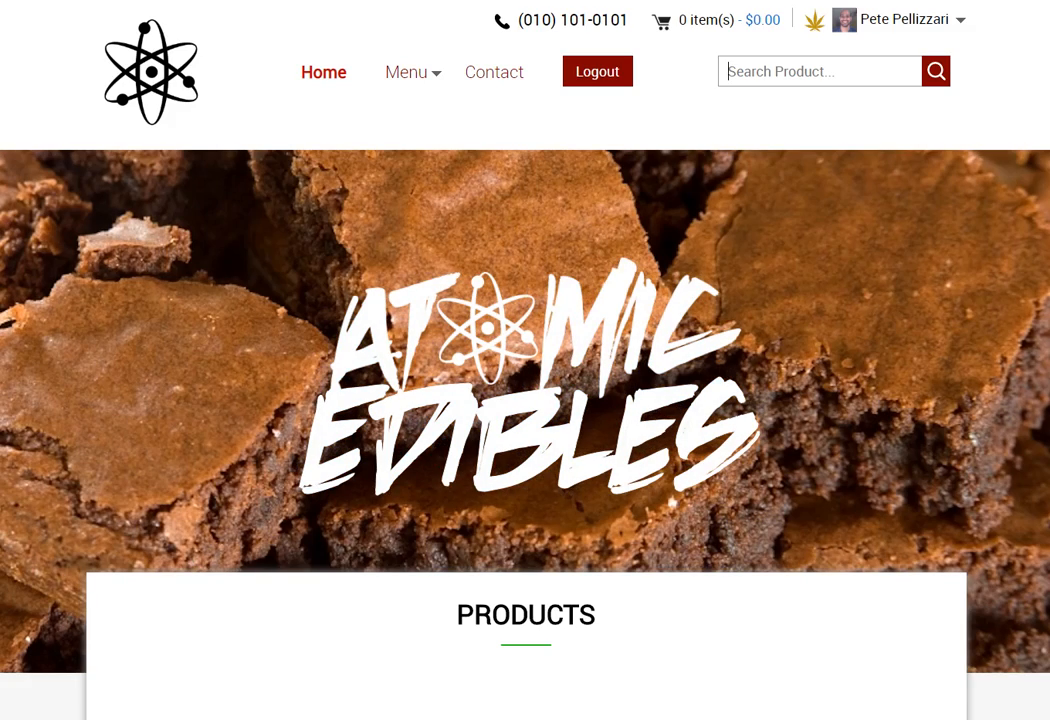
View the Baked Edibles category on the storefront, and browse the products of the Mixed Products category
left_click(418, 75)
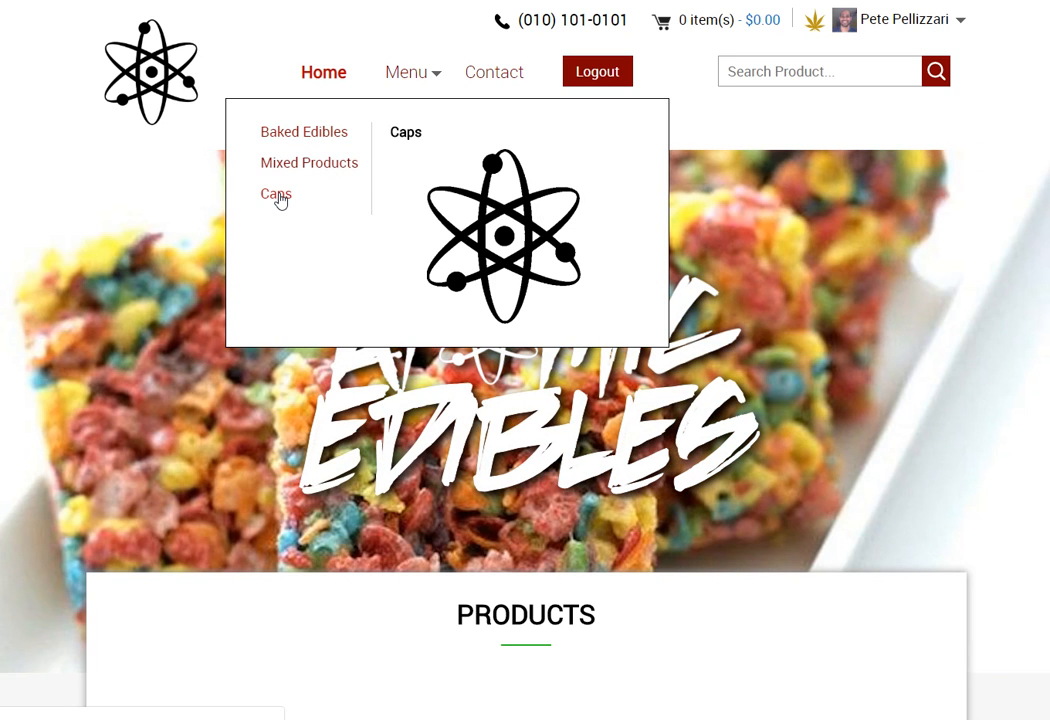
left_click(305, 135)
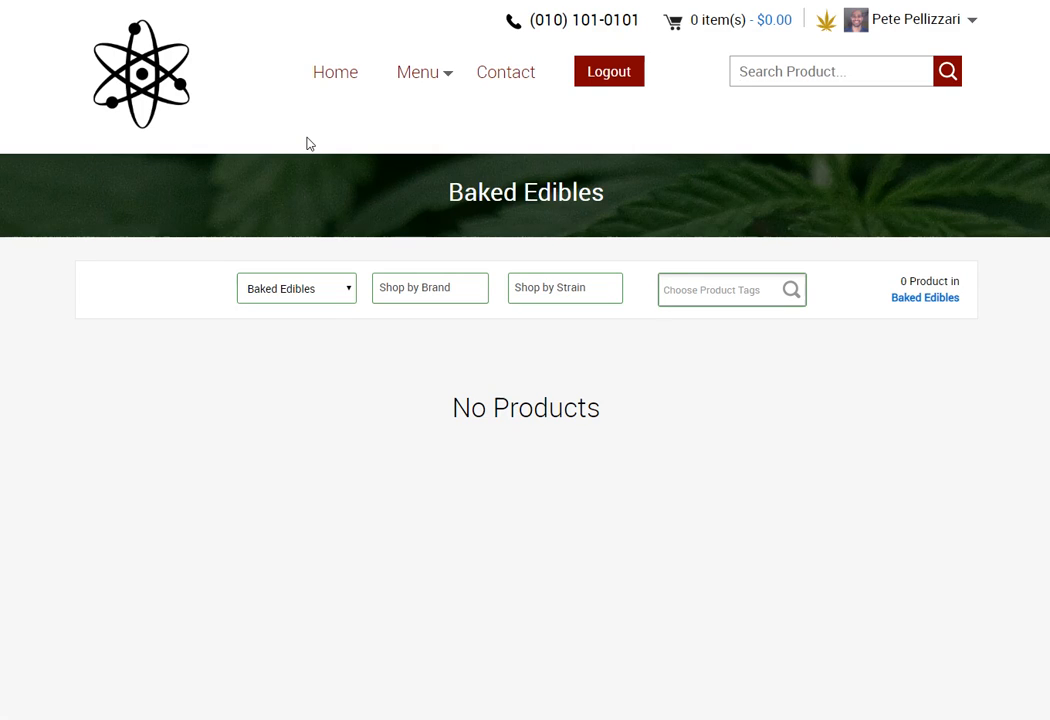
mouse_move(443, 75)
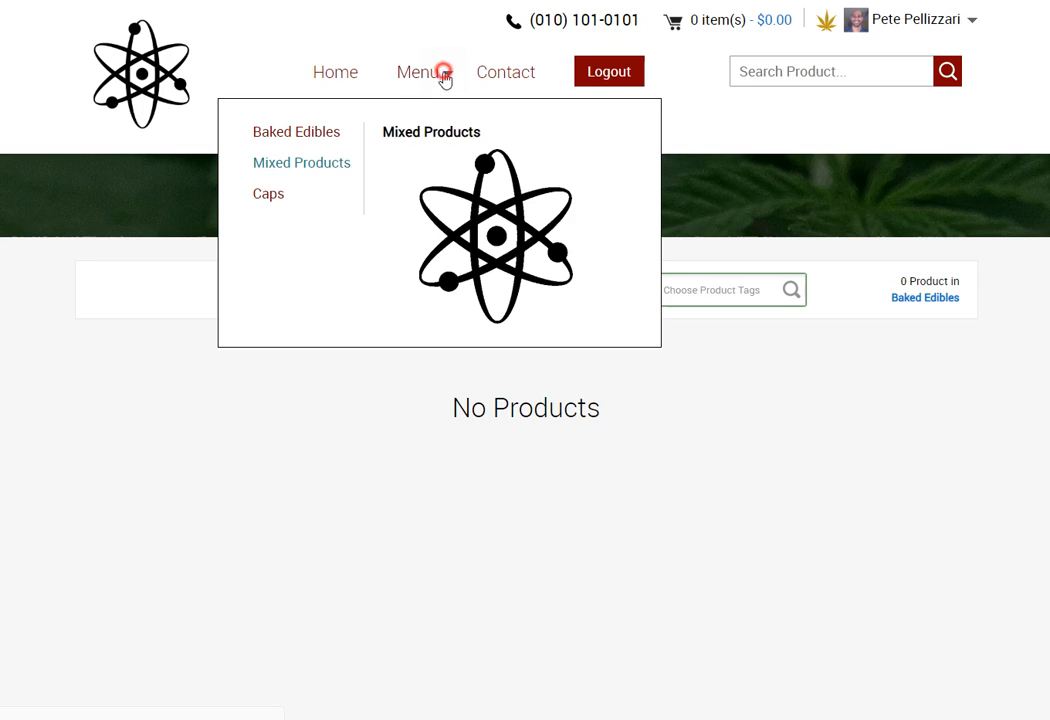
left_click(319, 166)
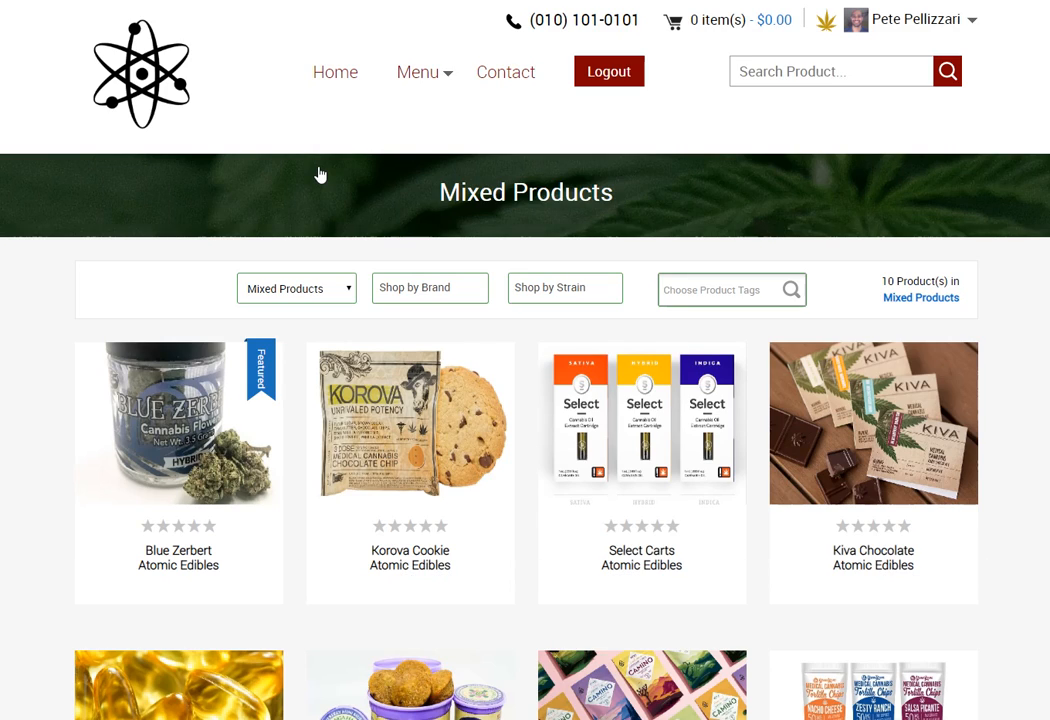
scroll(1038, 370, "down", 4)
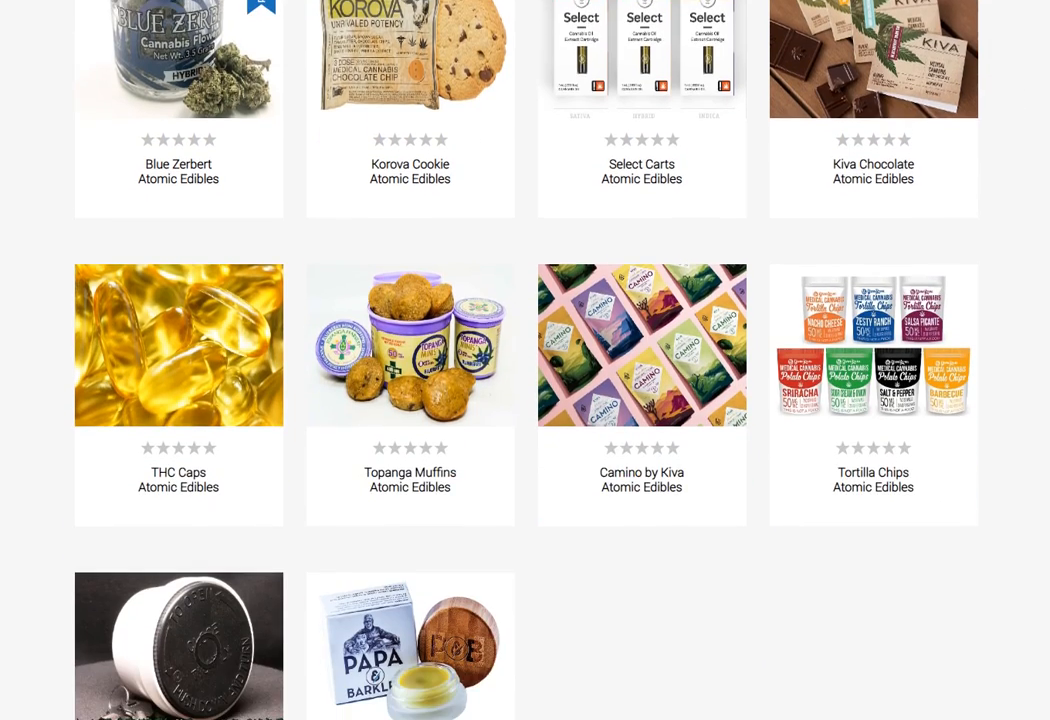
scroll(953, 494, "down", 4)
scroll(930, 503, "up", 3)
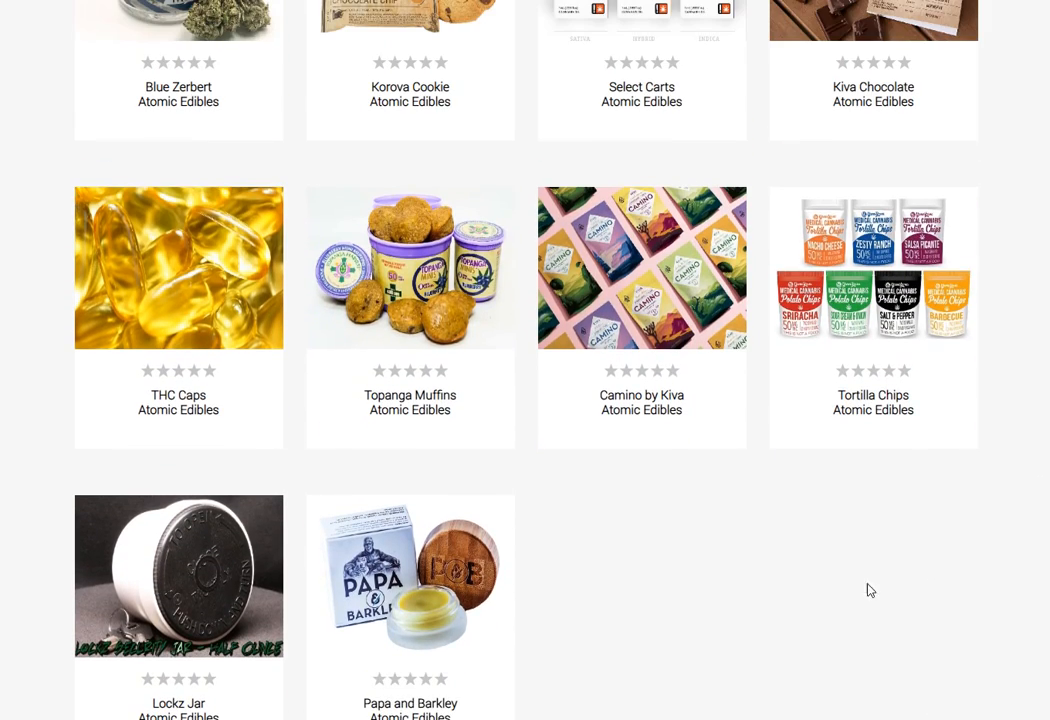
scroll(785, 620, "up", 1)
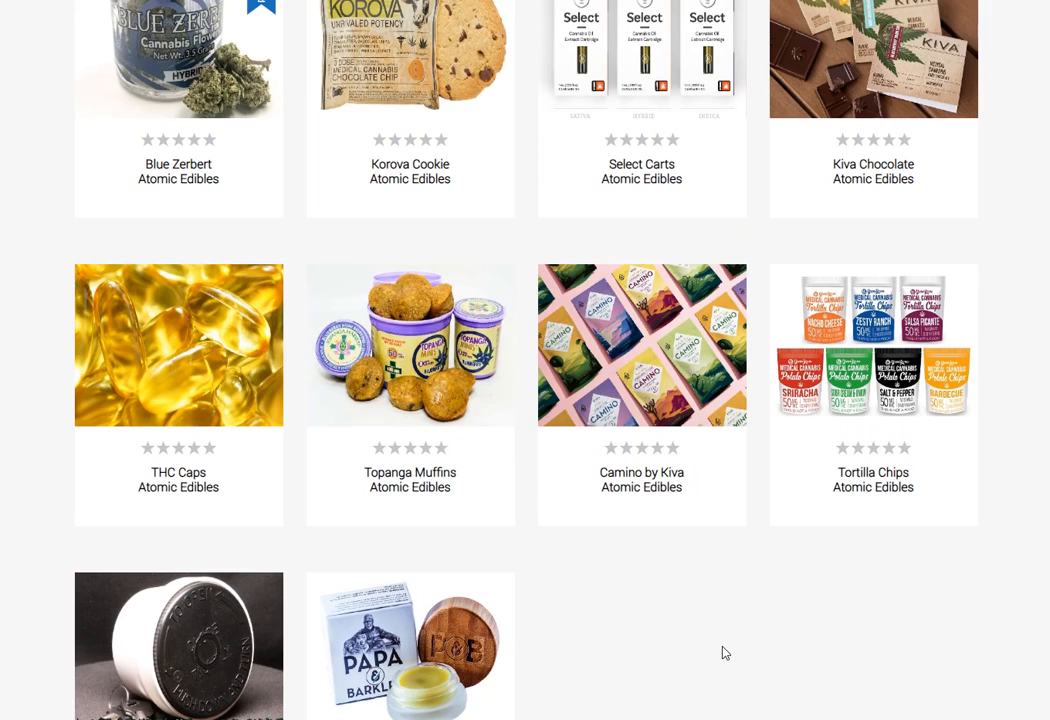
Open the Blue Zerbert product page and examine its details, size and price table and warning box
scroll(725, 653, "up", 3)
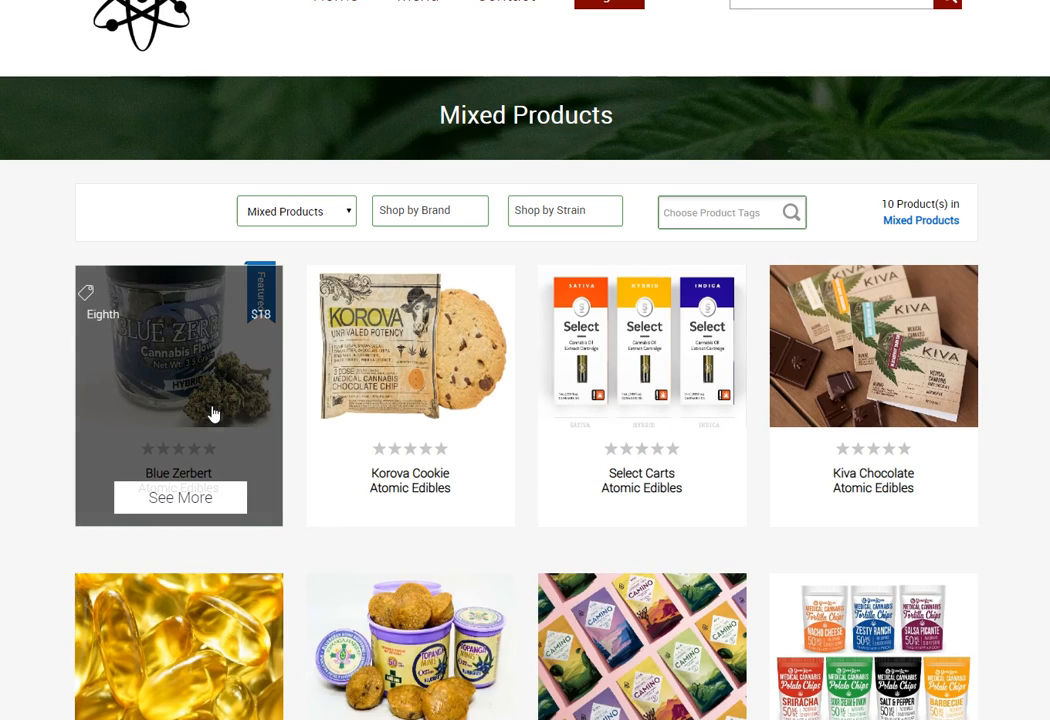
left_click(212, 413)
scroll(937, 433, "down", 1)
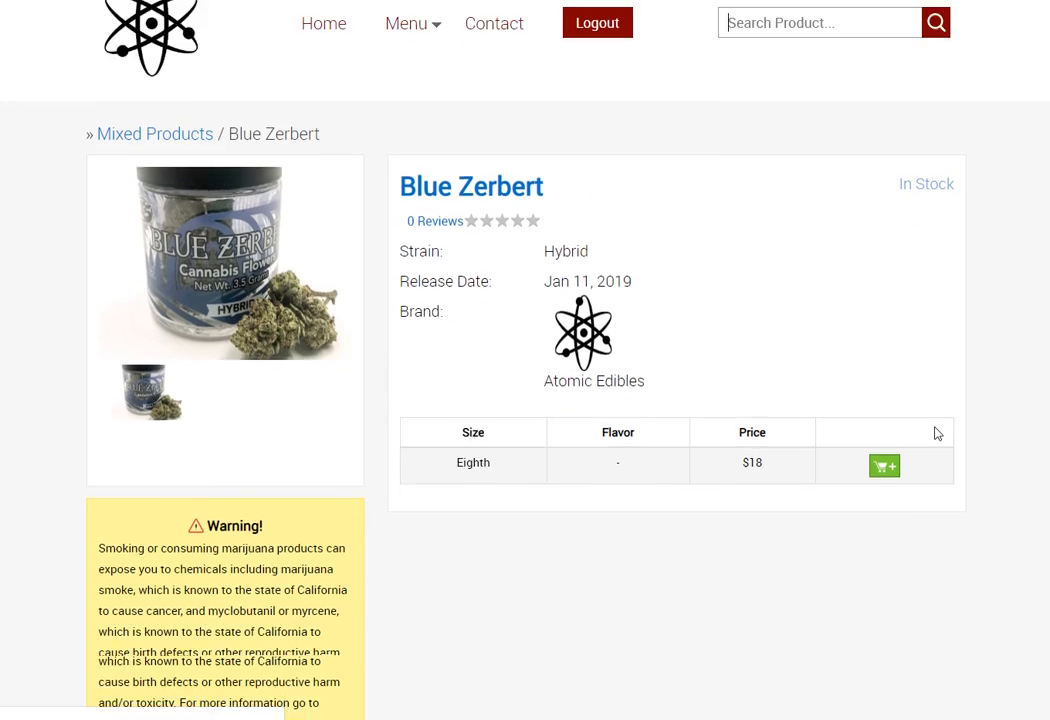
scroll(916, 471, "down", 5)
scroll(916, 471, "up", 5)
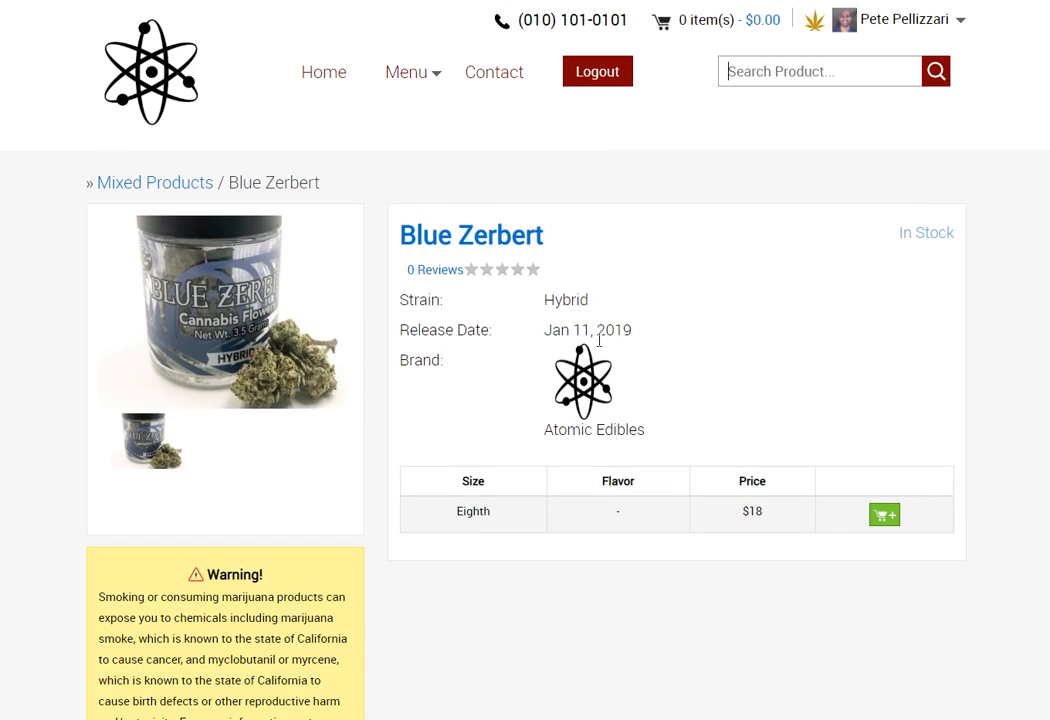
scroll(605, 370, "down", 3)
scroll(700, 266, "up", 2)
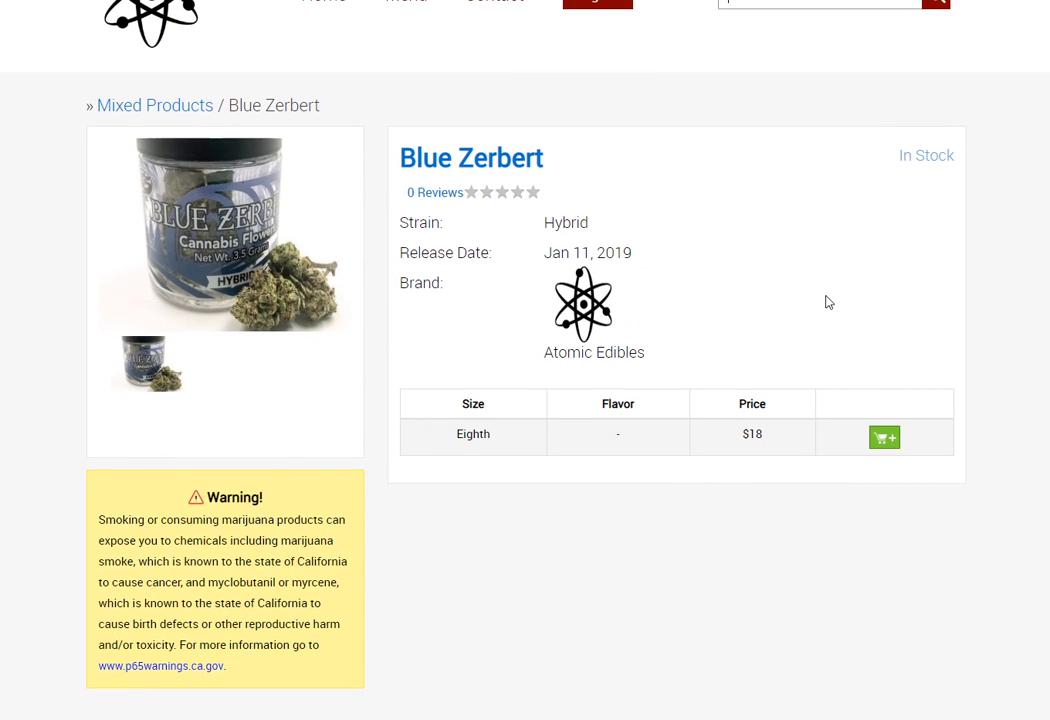
scroll(780, 363, "down", 1)
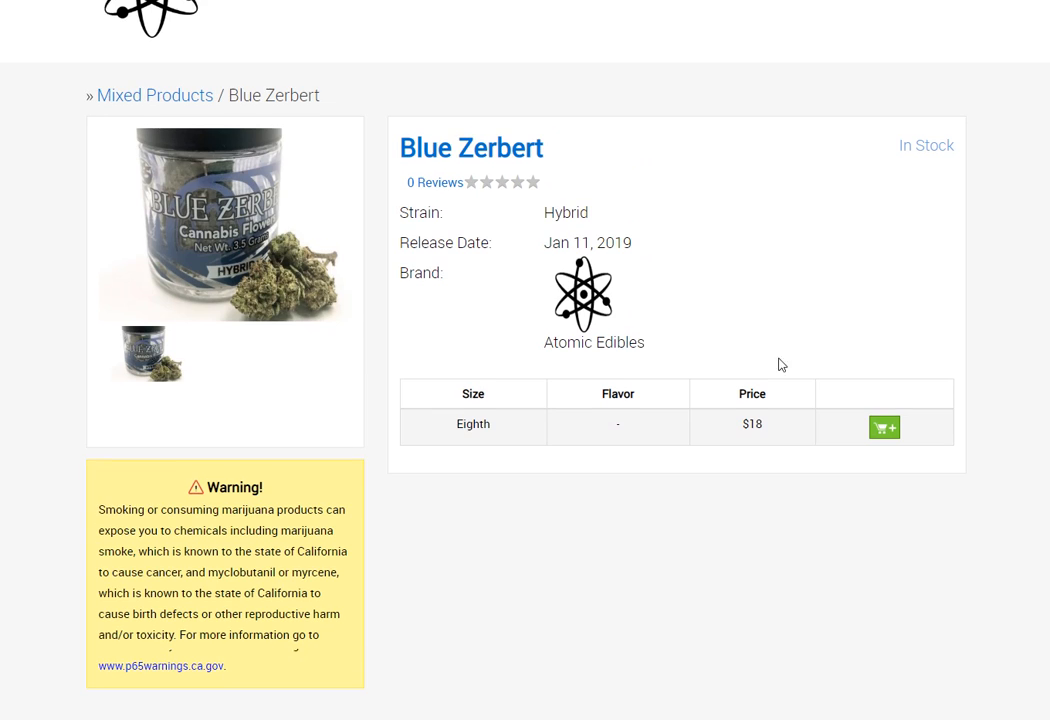
Add the Eighth size of Blue Zerbert to the cart and return to the storefront home page
left_click(891, 356)
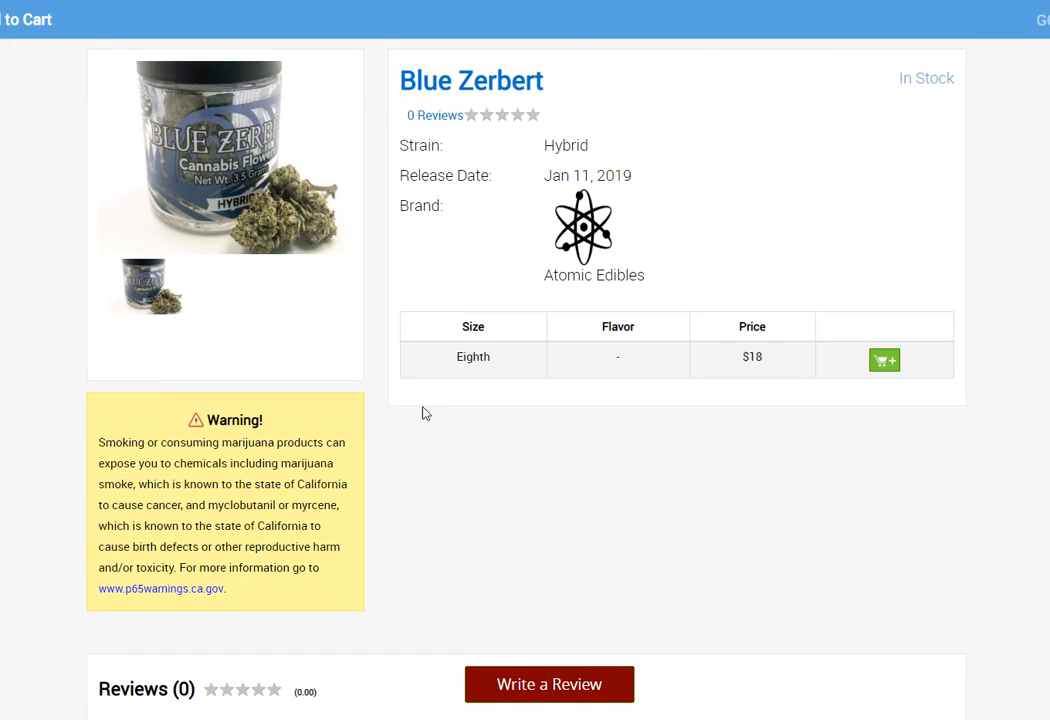
scroll(429, 354, "up", 1)
key("alt+Left")
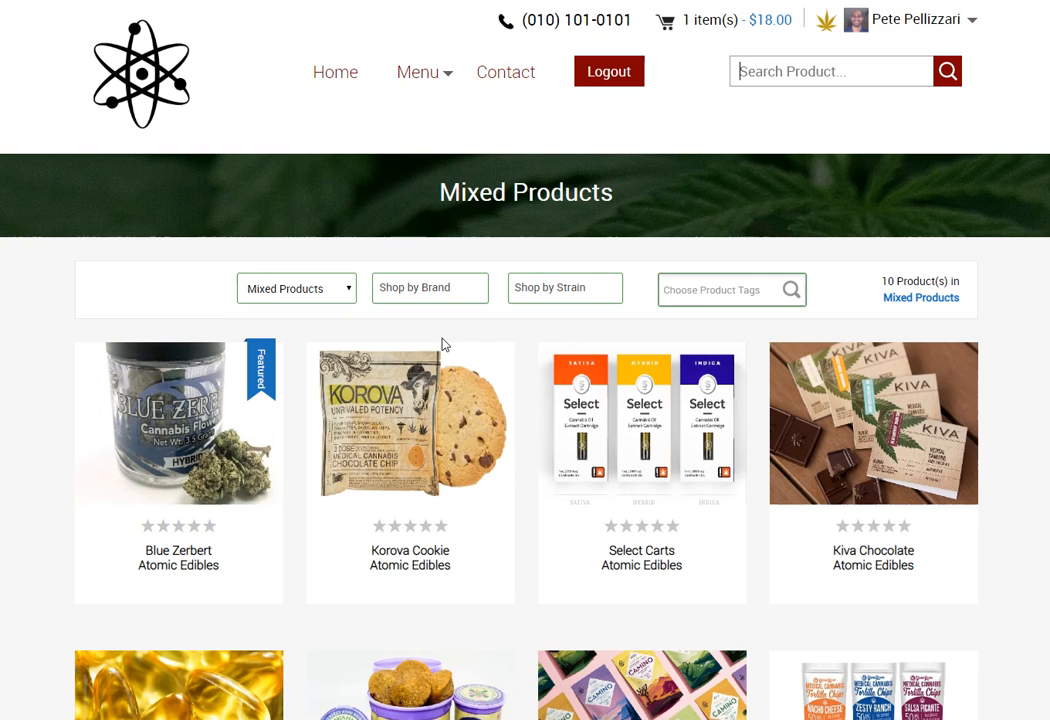
key("alt+Left")
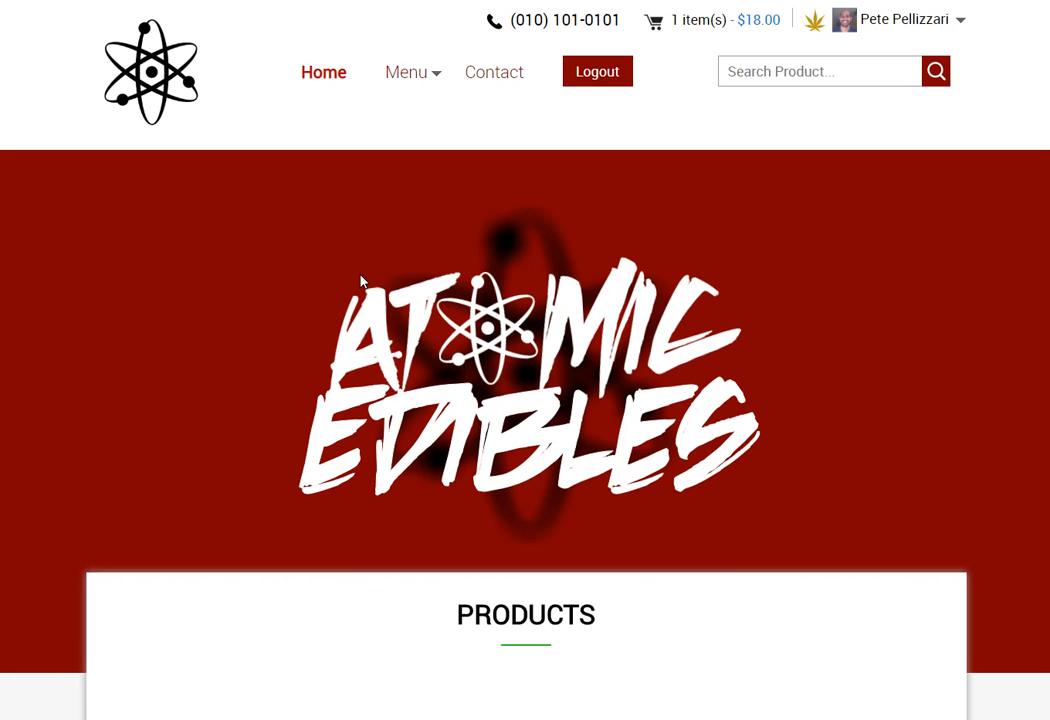
Check the licence number and delivery minimum text in the home page footer, then test its Test Link and return to the storefront
scroll(360, 282, "down", 10)
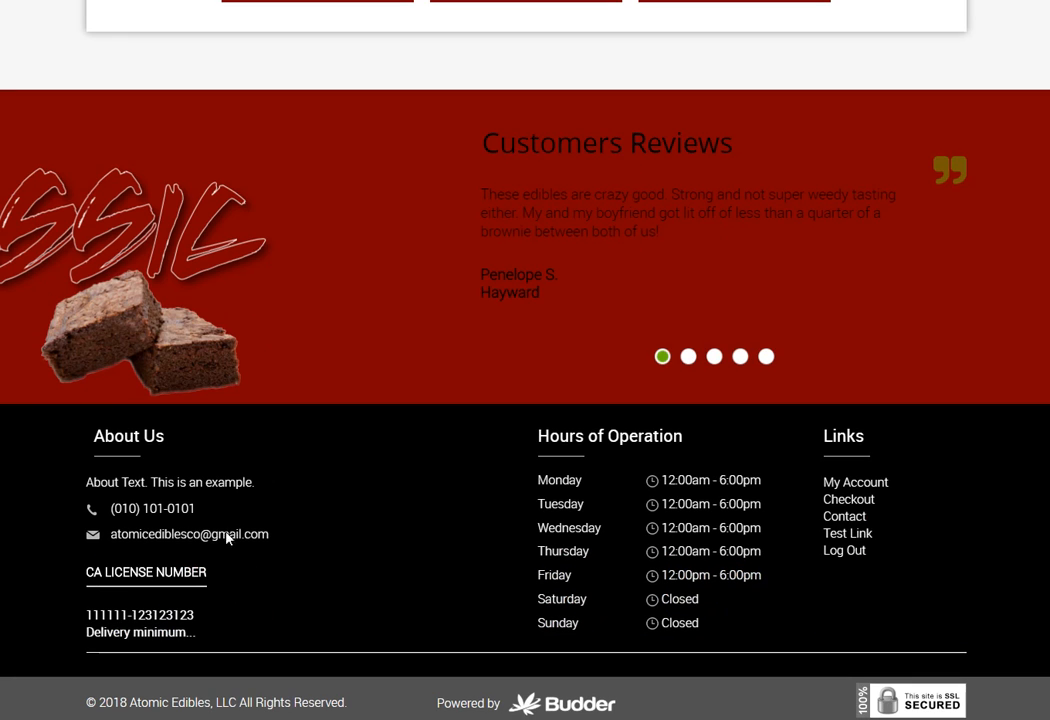
left_click_drag(88, 572, 211, 574)
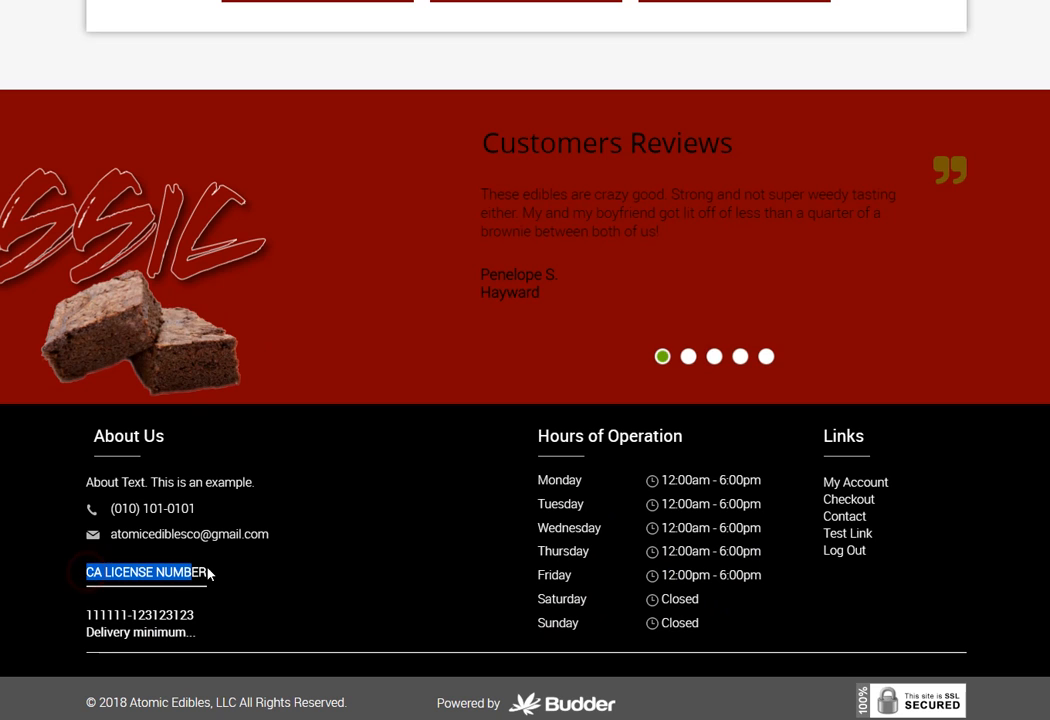
left_click_drag(84, 616, 206, 617)
left_click_drag(108, 632, 225, 631)
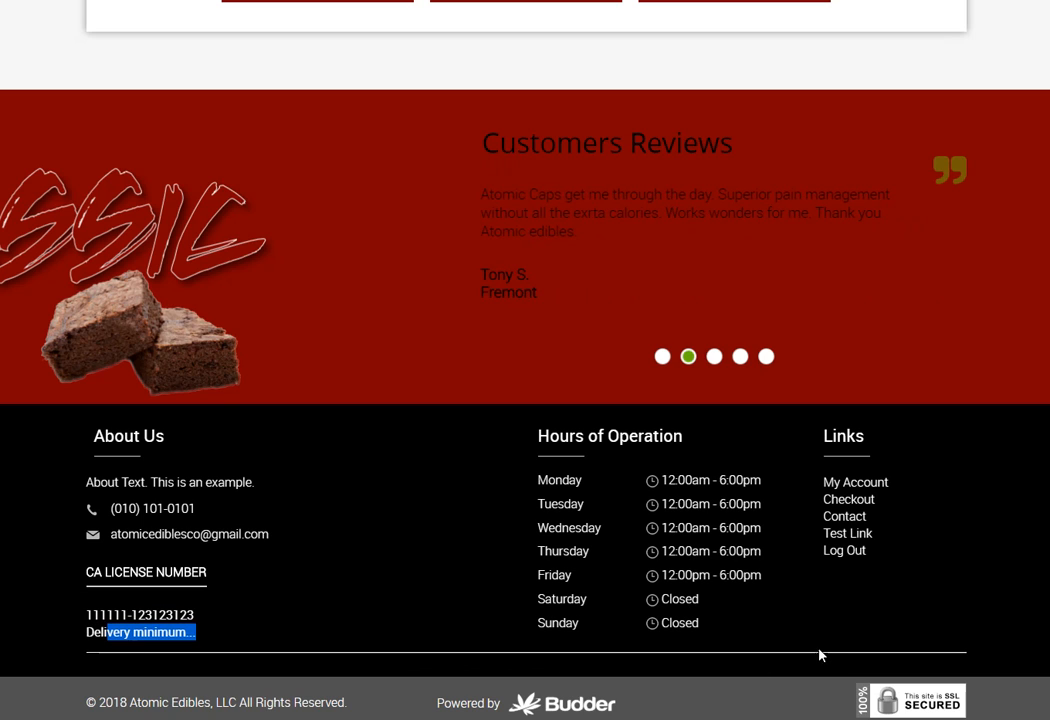
left_click(869, 538)
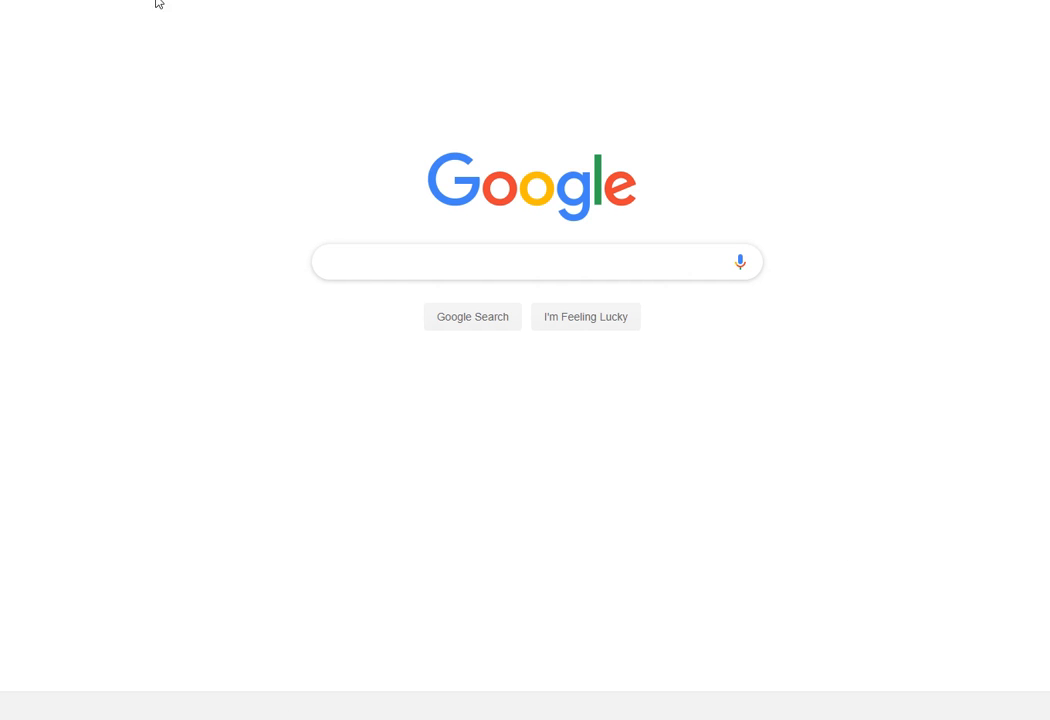
key("alt+Left")
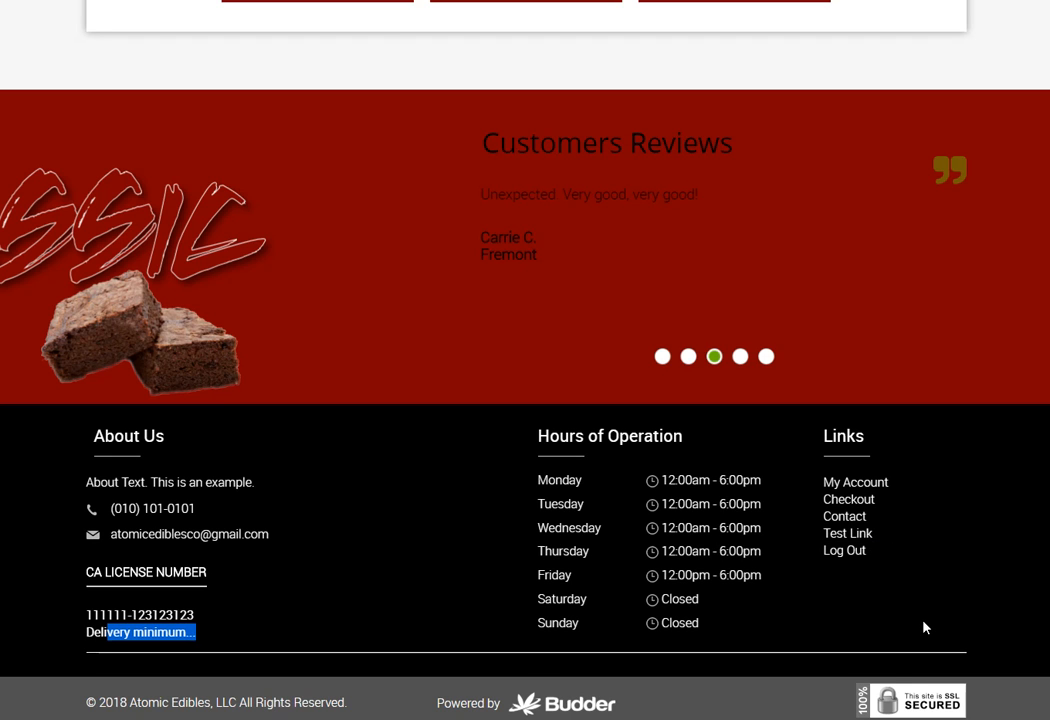
Examine the storefront home page's rotating banner, product categories, customer reviews and footer
scroll(924, 626, "up", 3)
scroll(924, 626, "up", 8)
scroll(930, 632, "down", 3)
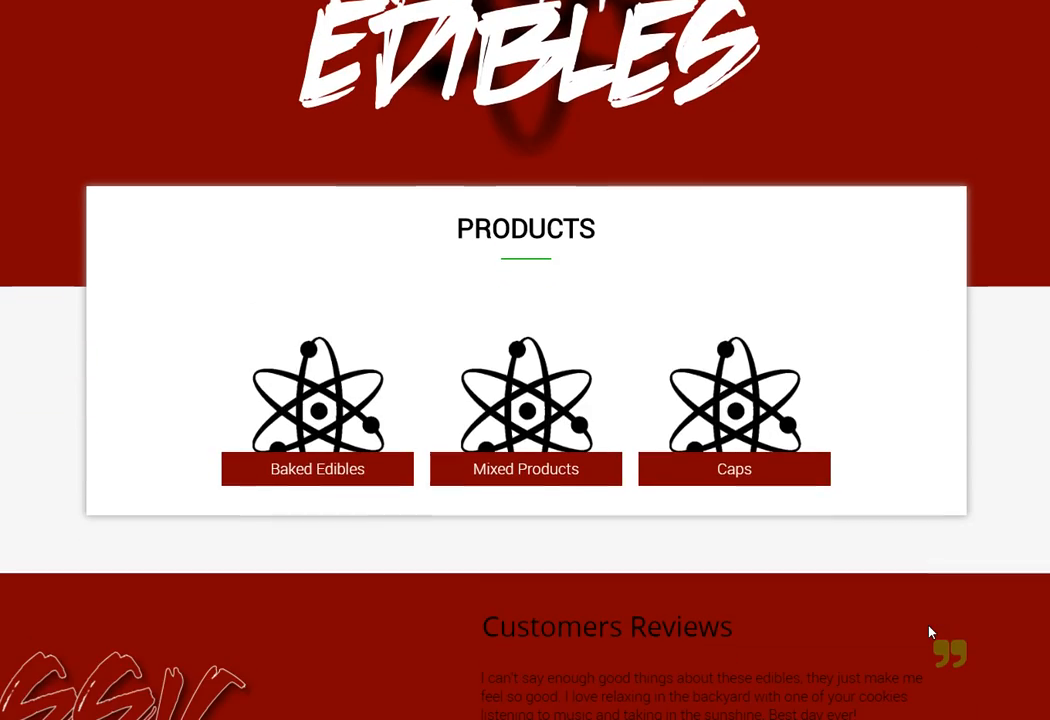
scroll(930, 632, "up", 3)
scroll(932, 632, "up", 1)
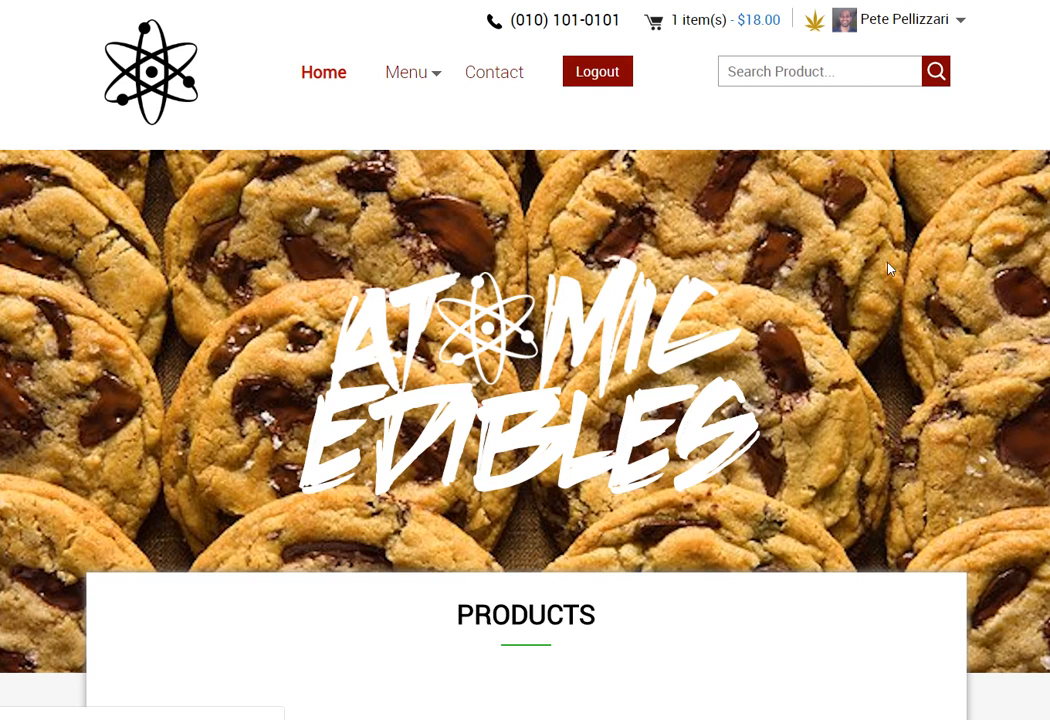
scroll(942, 598, "down", 4)
scroll(942, 598, "down", 1)
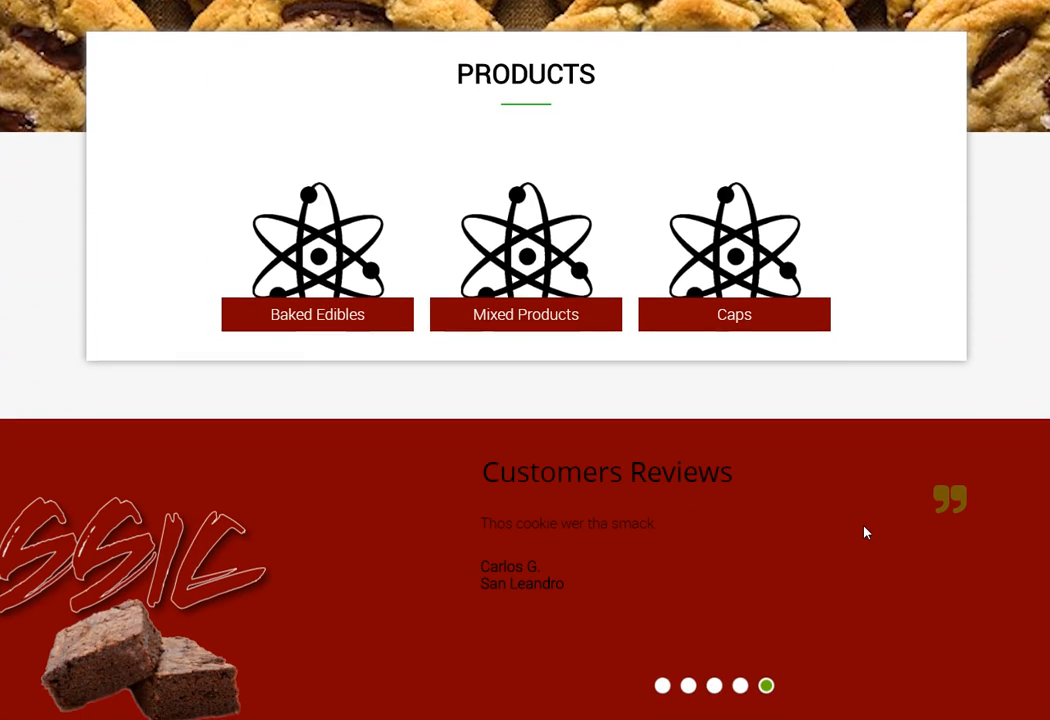
scroll(866, 533, "up", 4)
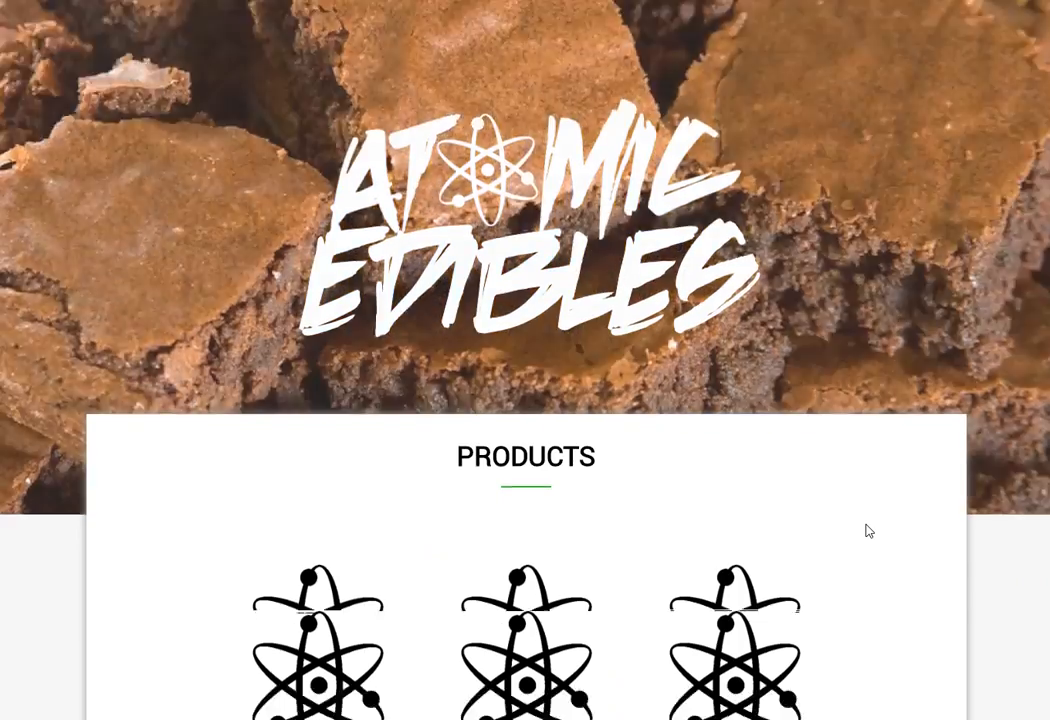
scroll(868, 531, "down", 4)
scroll(705, 540, "down", 2)
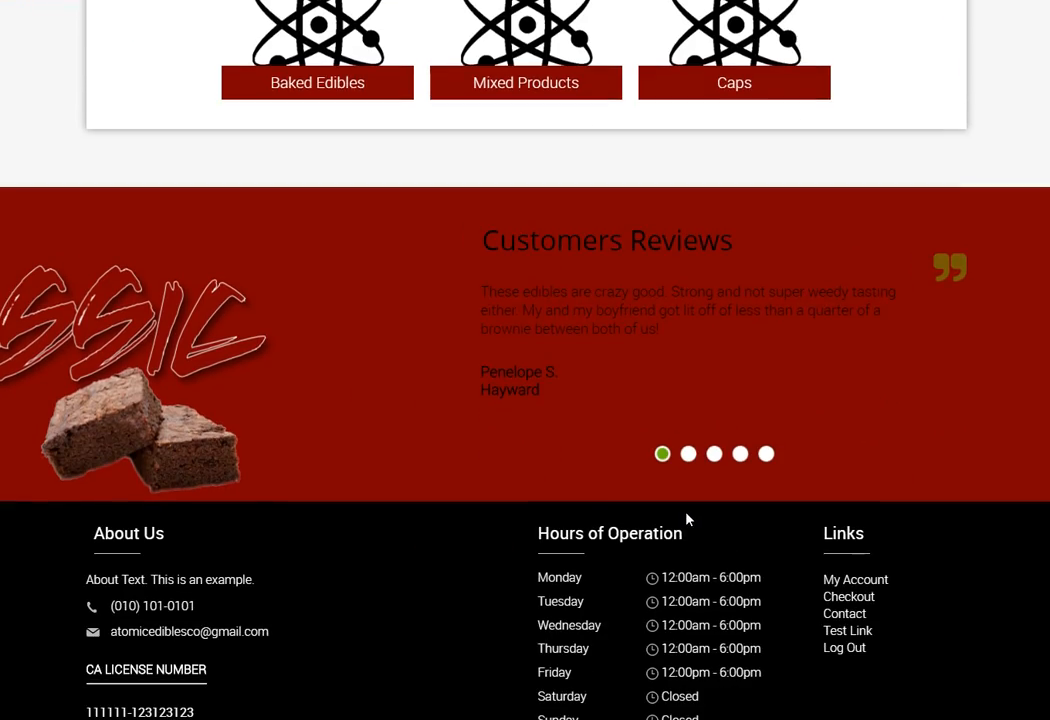
scroll(687, 519, "up", 2)
scroll(687, 516, "down", 2)
scroll(704, 220, "up", 1)
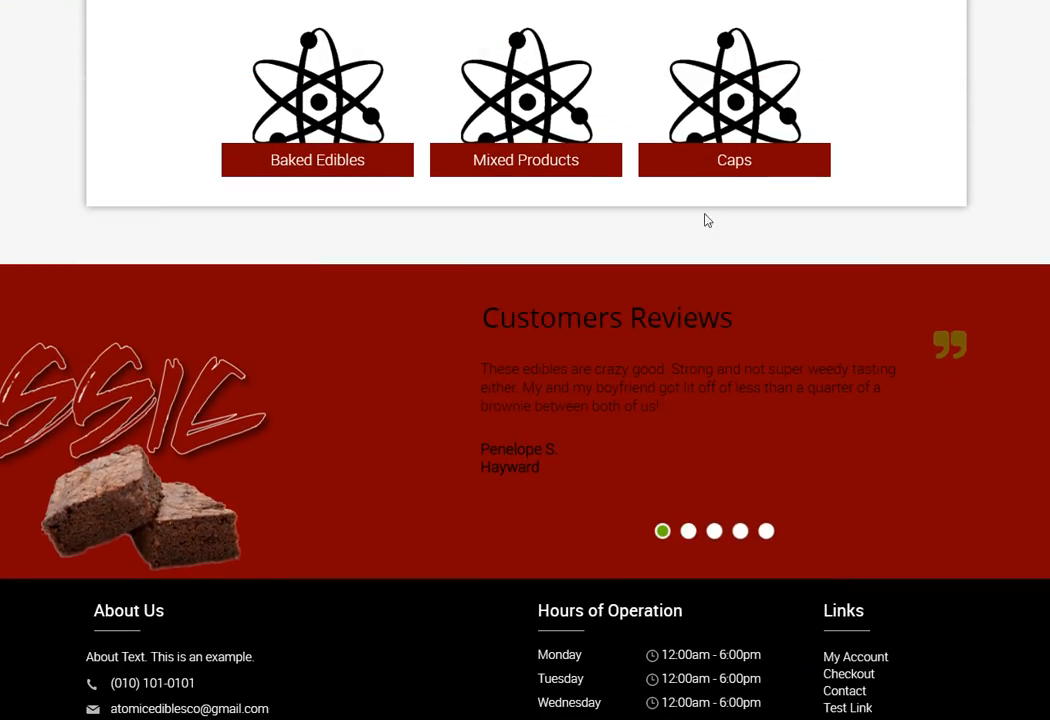
scroll(705, 220, "up", 1)
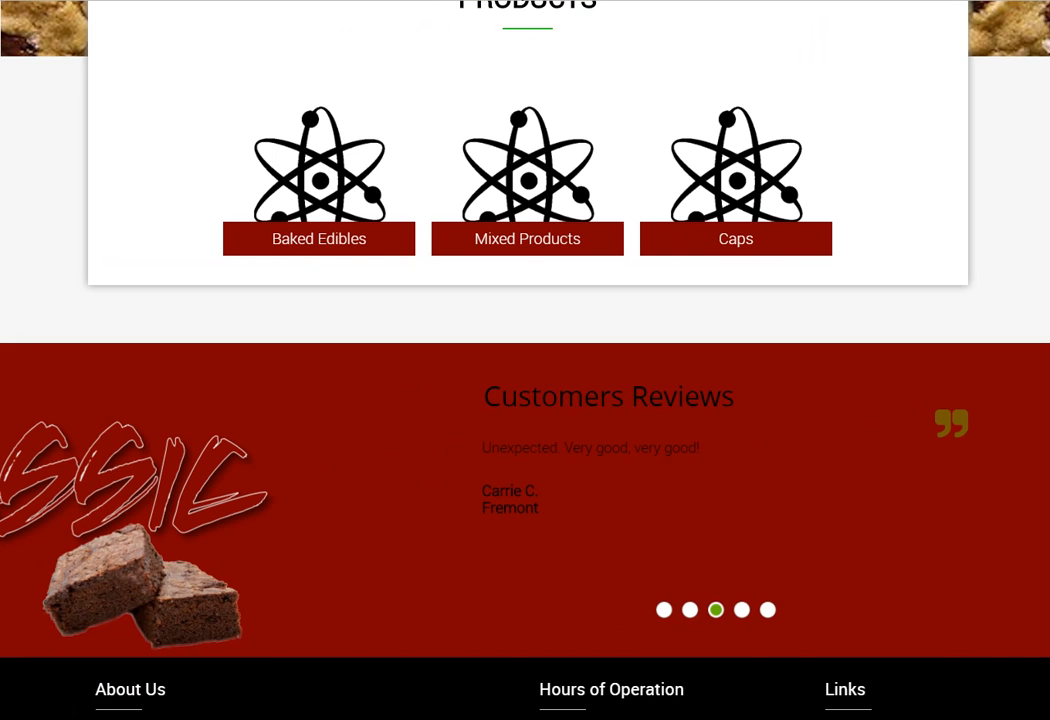
scroll(625, 295, "up", 6)
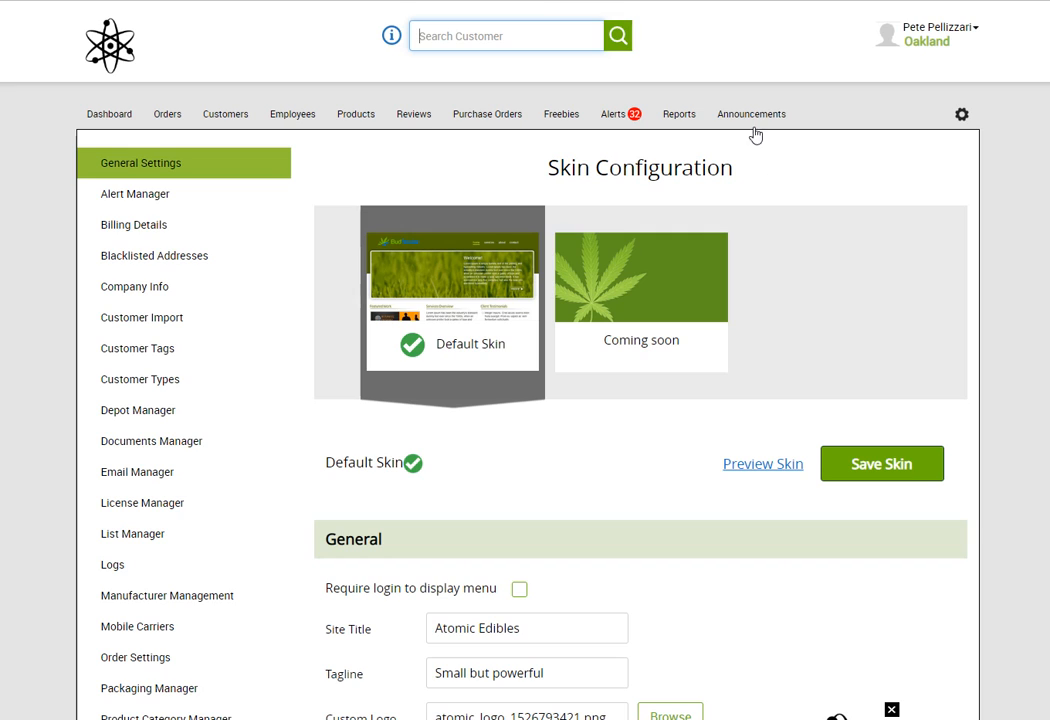
Save the announcement "This is something new!" in the Budder admin's Announcements and reload the storefront home page
left_click(753, 116)
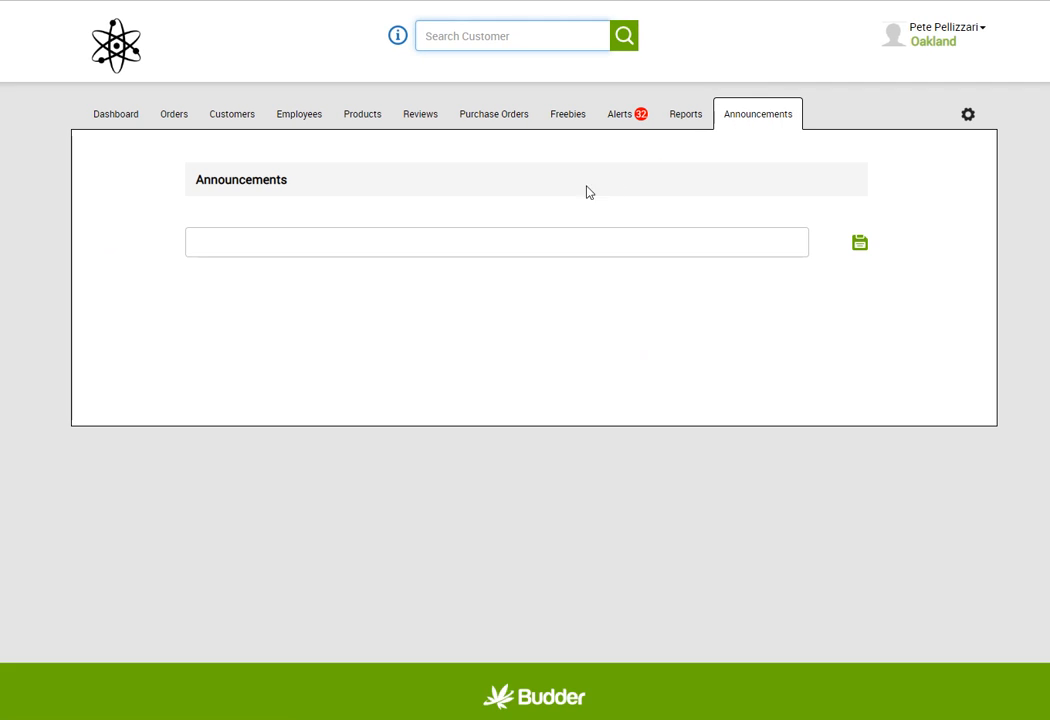
left_click(462, 232)
type("TRa")
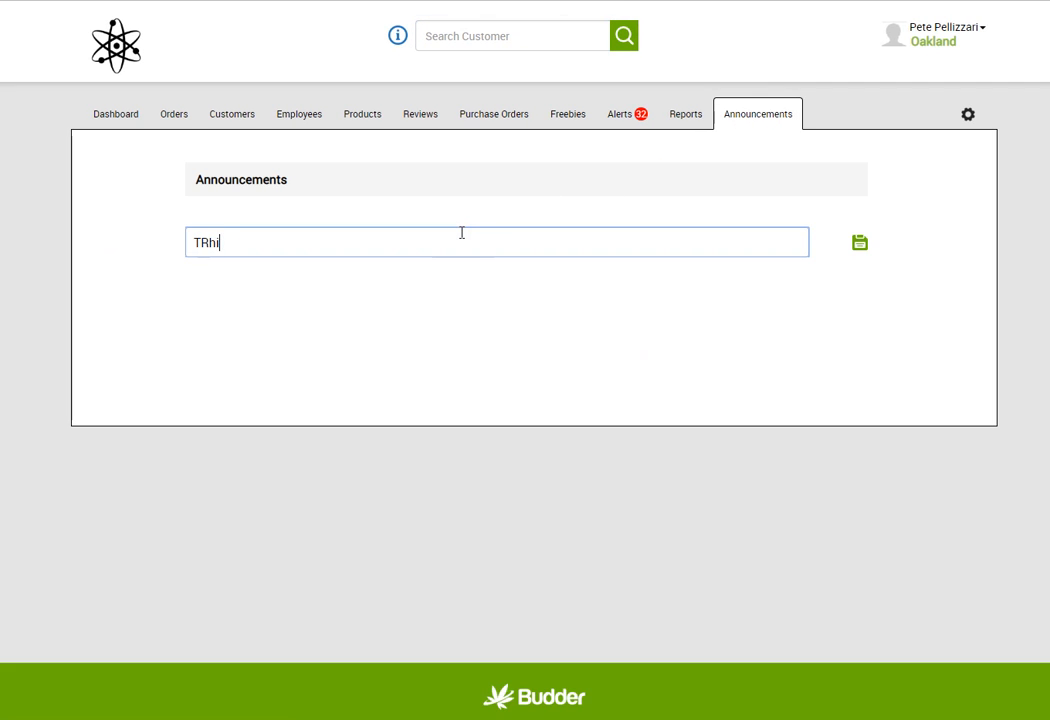
key("BackSpace")
key("BackSpace")
type("his is sometrhing new")
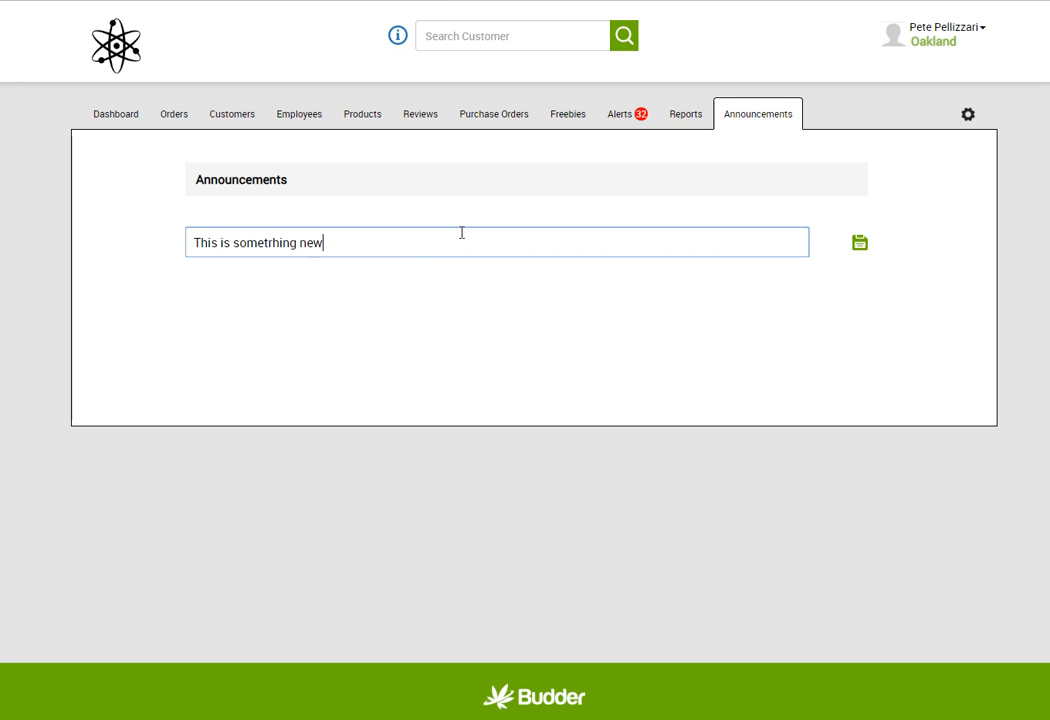
key("Left")
key("BackSpace")
left_click(511, 243)
type("!")
left_click(863, 246)
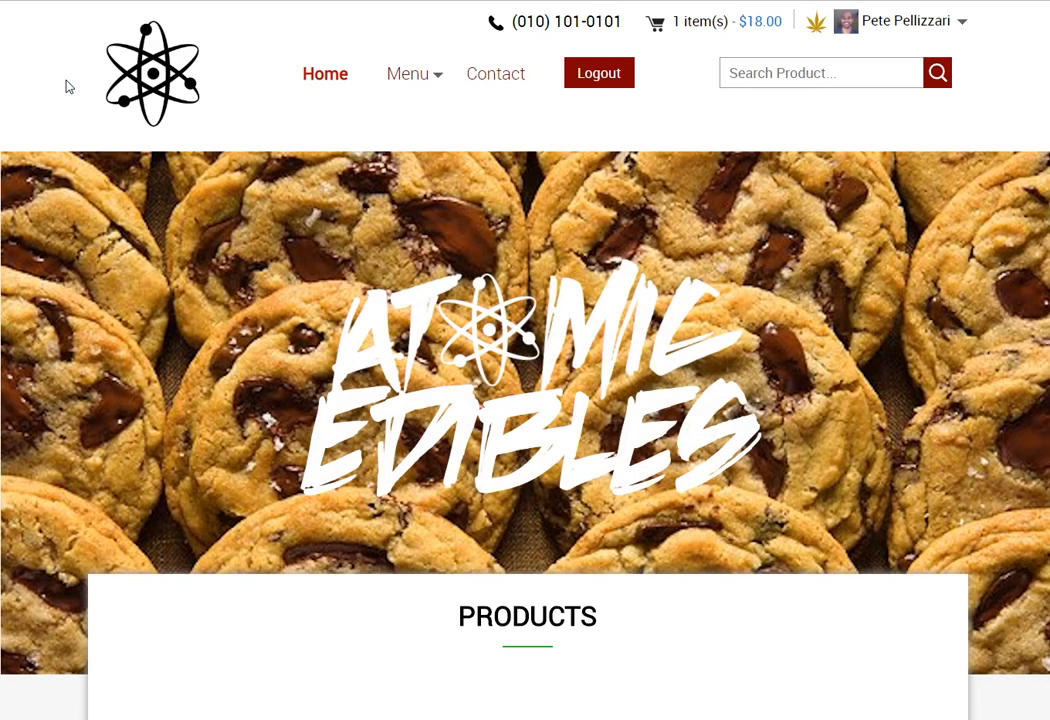
key("F5")
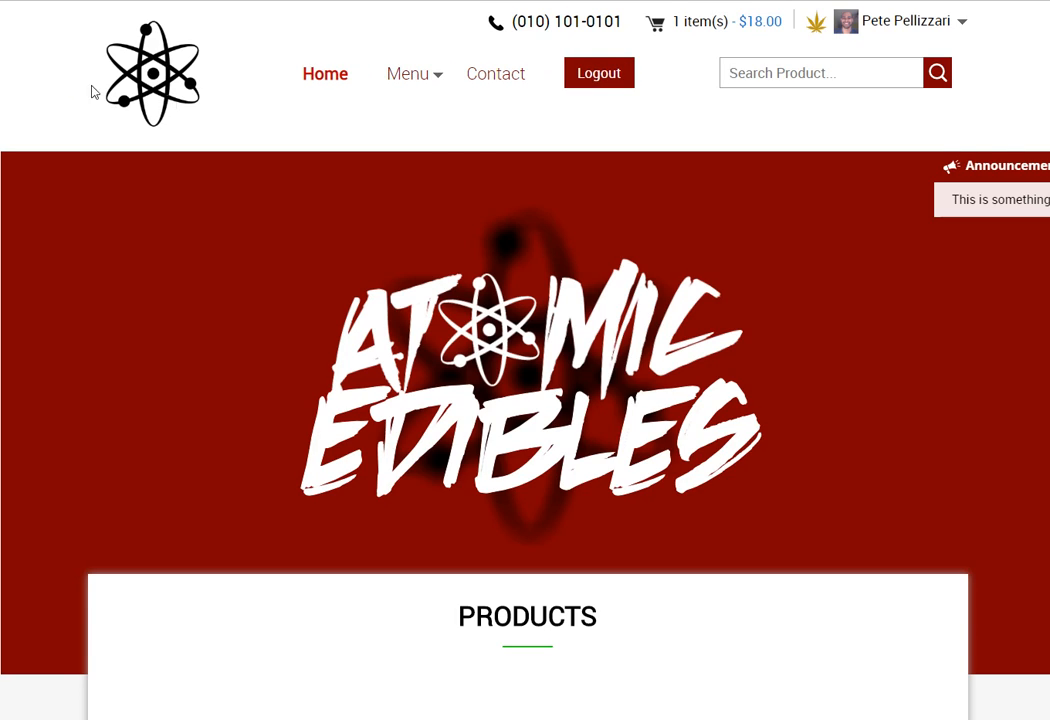